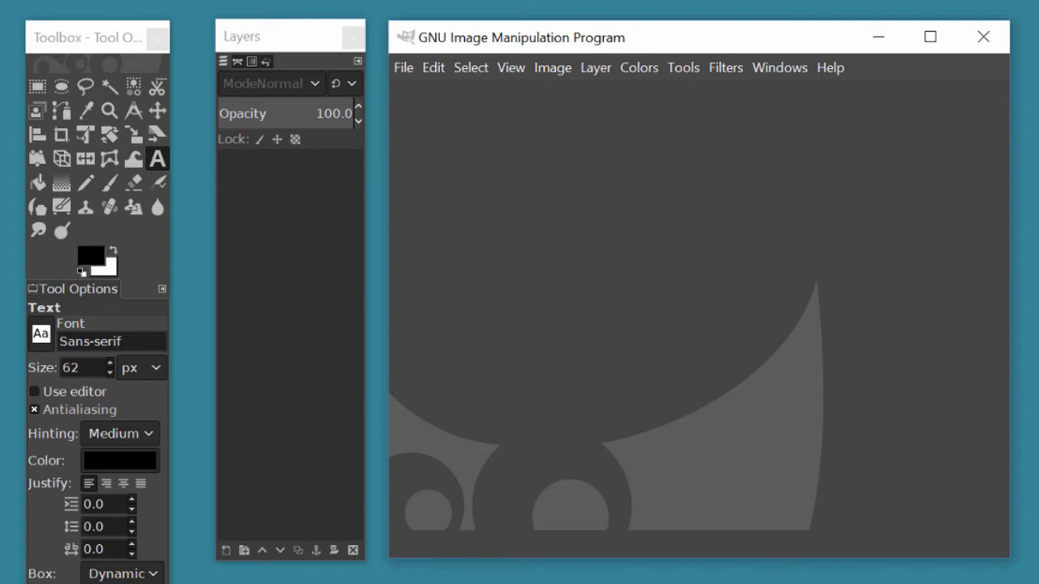
Step: Show the File > Create > Logos submenu with scripts such as 3D Outline and Alien Glow
{"action": "left_click", "coordinate": [406, 65]}
{"action": "mouse_move", "coordinate": [467, 124]}
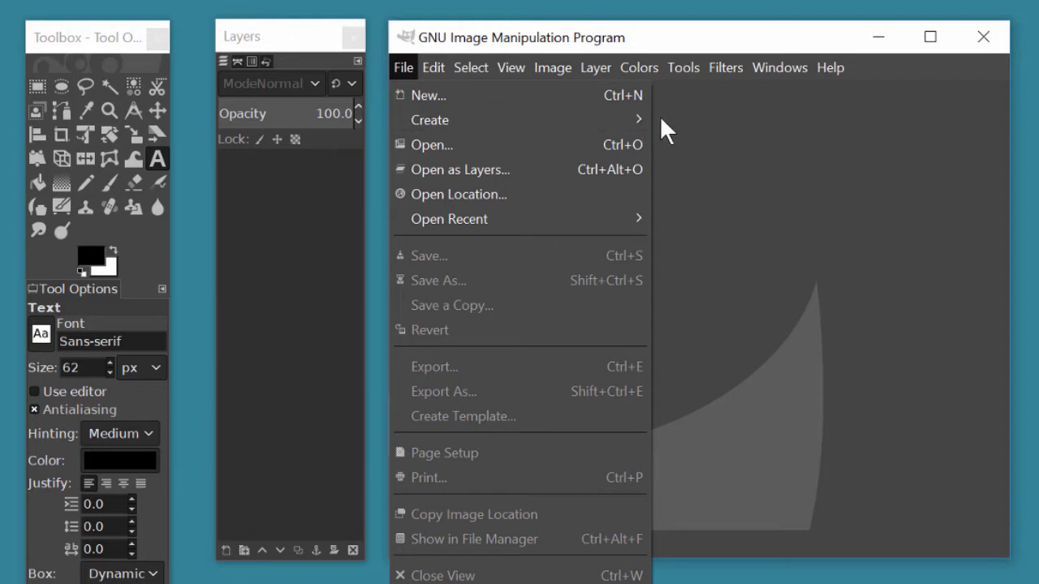
{"action": "mouse_move", "coordinate": [601, 118]}
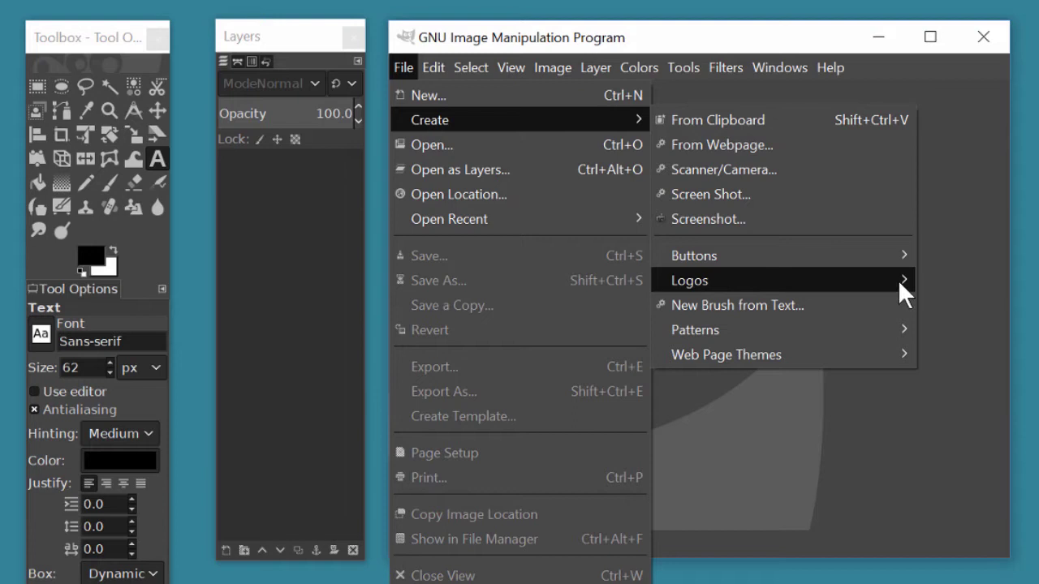
{"action": "mouse_move", "coordinate": [898, 280]}
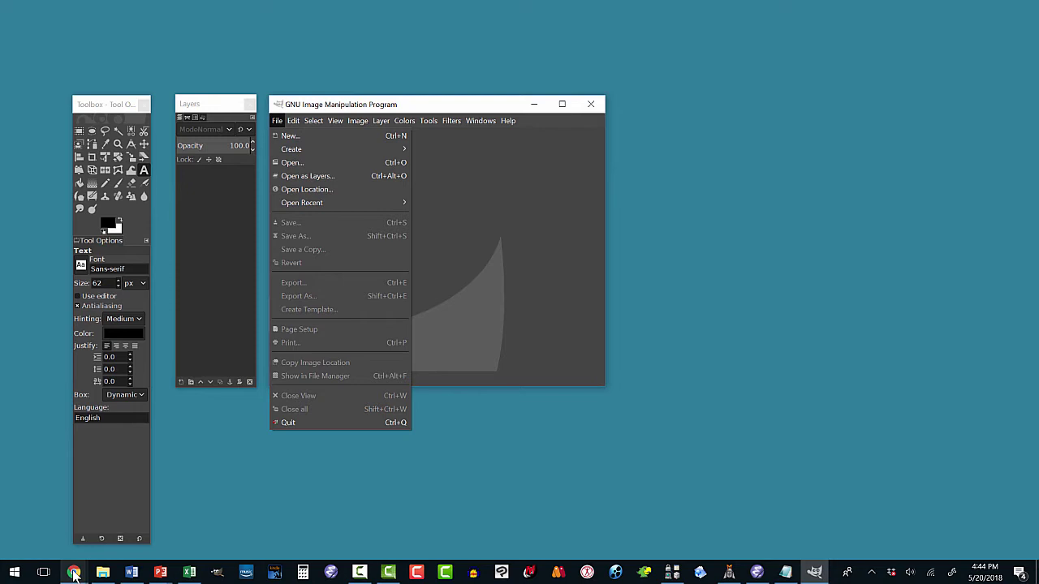
Step: Bring Chrome forward and go to the gimp.org website
{"action": "mouse_move", "coordinate": [73, 572]}
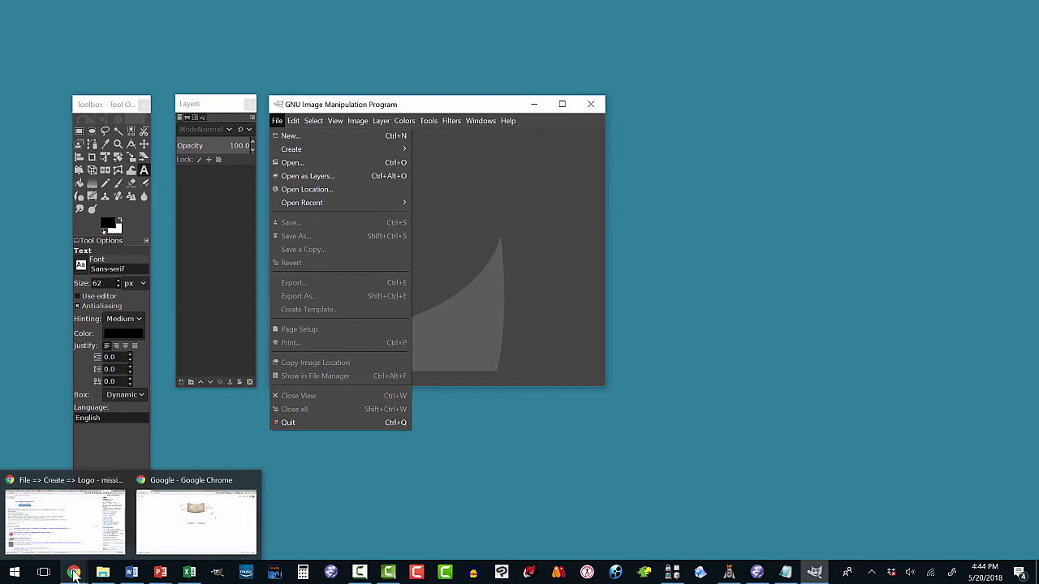
{"action": "left_click", "coordinate": [157, 508]}
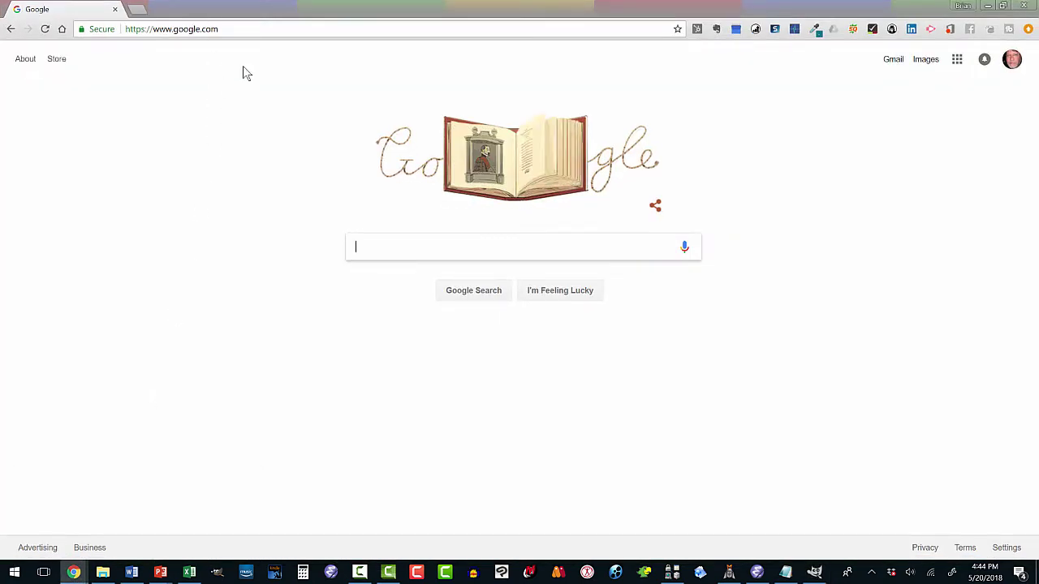
{"action": "left_click", "coordinate": [201, 30]}
{"action": "type", "text": "gimp"}
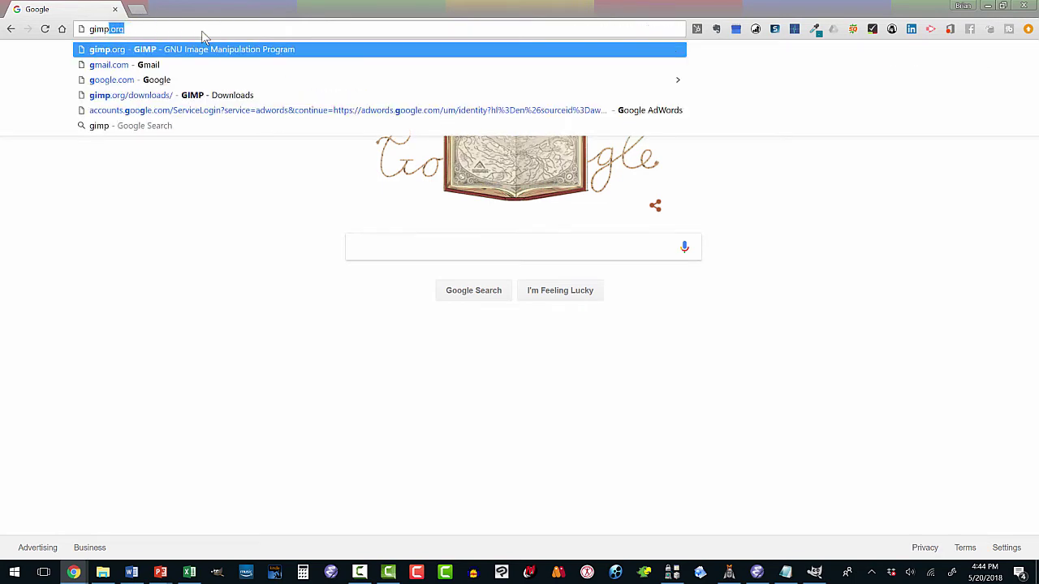
{"action": "key", "text": "Return"}
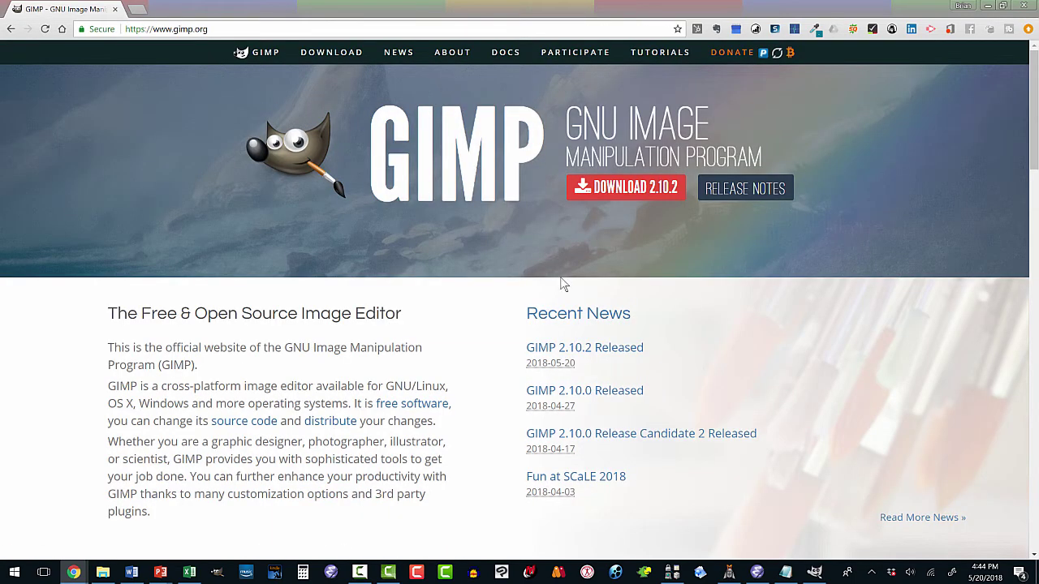
Step: Go to the GIMP Downloads page and follow the v2.8 older Windows installers link
{"action": "scroll", "coordinate": [520, 320], "scroll_direction": "down", "scroll_amount": 4}
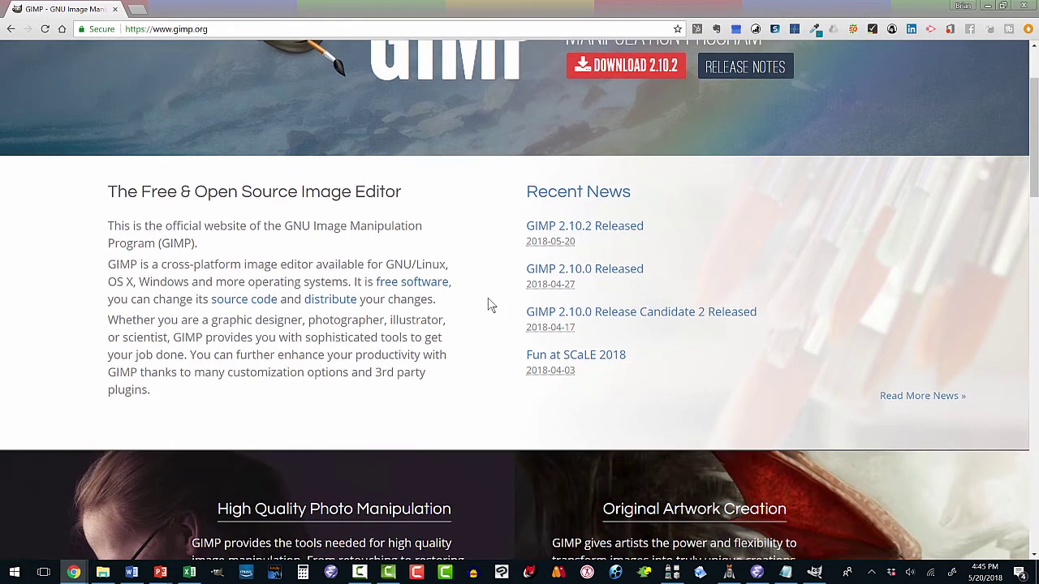
{"action": "scroll", "coordinate": [482, 295], "scroll_direction": "up", "scroll_amount": 2}
{"action": "scroll", "coordinate": [478, 278], "scroll_direction": "up", "scroll_amount": 2}
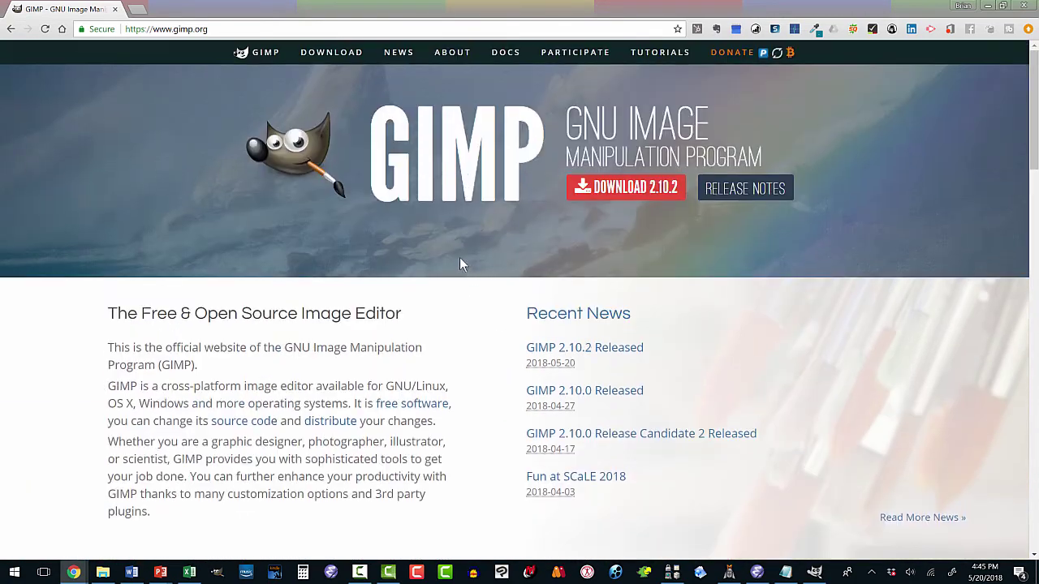
{"action": "left_click", "coordinate": [343, 52]}
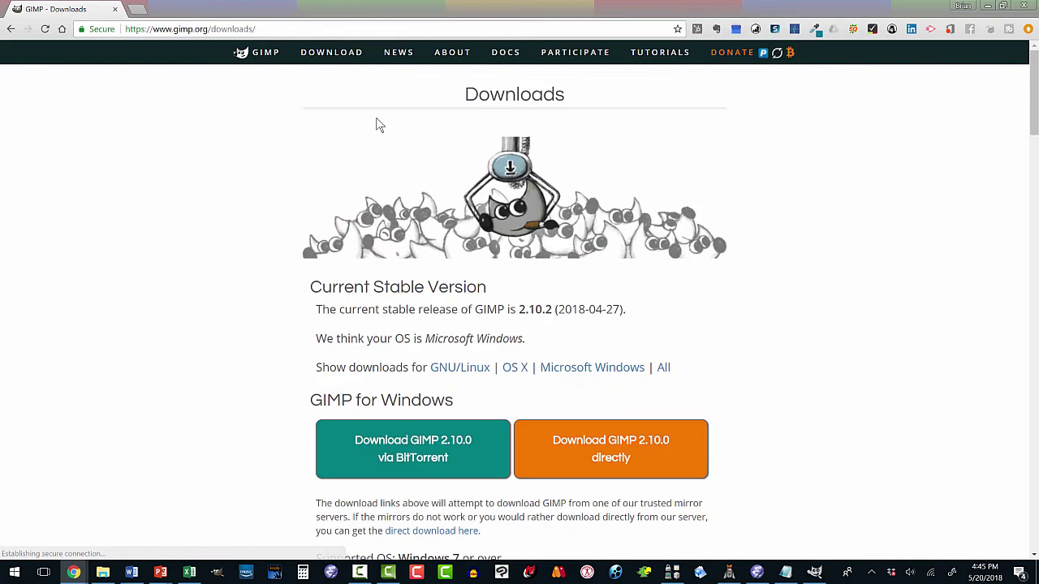
{"action": "scroll", "coordinate": [379, 125], "scroll_direction": "down", "scroll_amount": 8}
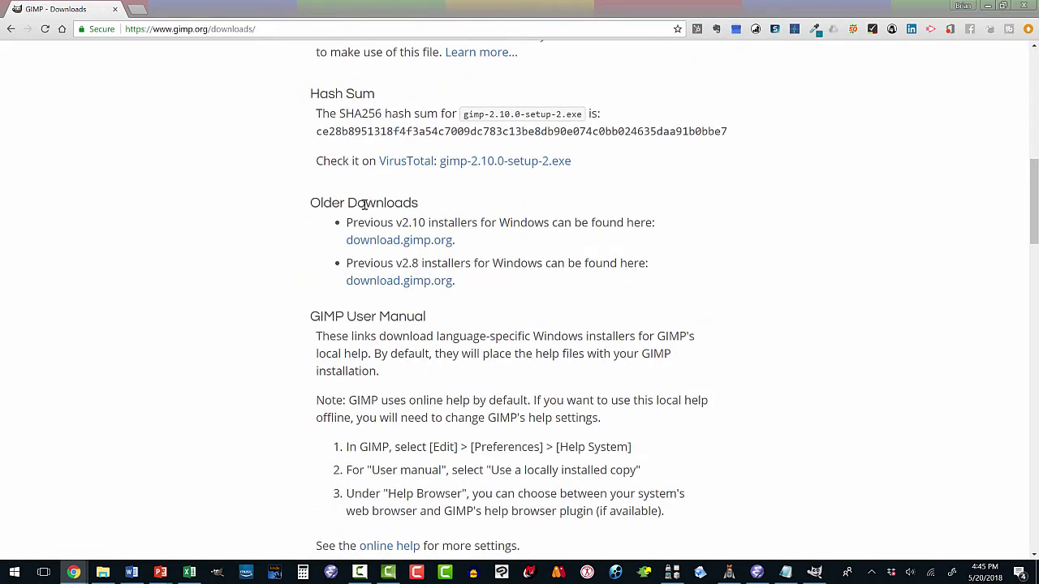
{"action": "left_click", "coordinate": [409, 284]}
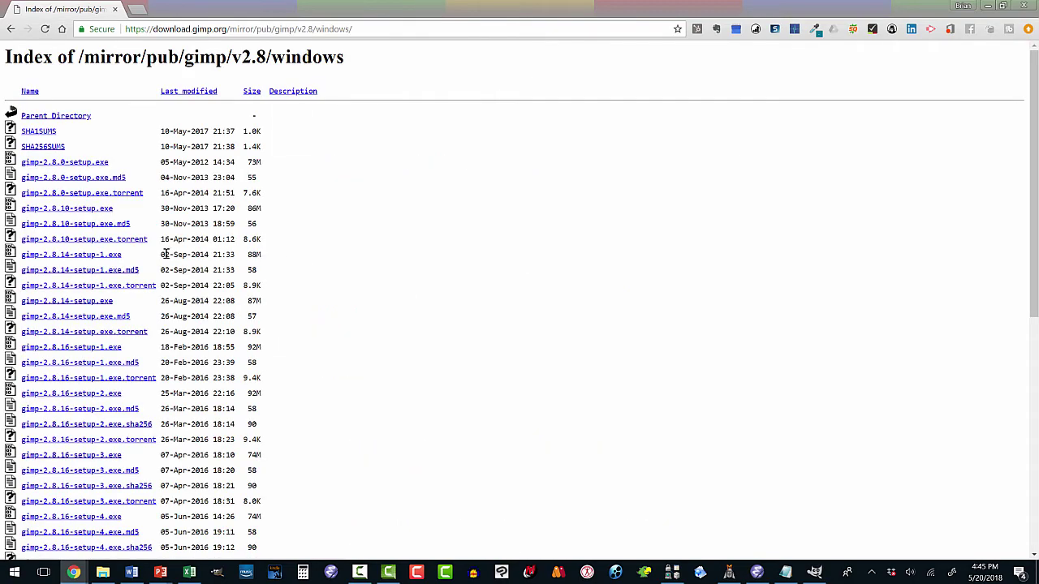
Step: Start downloading gimp-2.8.22-setup.exe, cancel the Save As dialog, and minimize Chrome
{"action": "scroll", "coordinate": [165, 254], "scroll_direction": "down", "scroll_amount": 6}
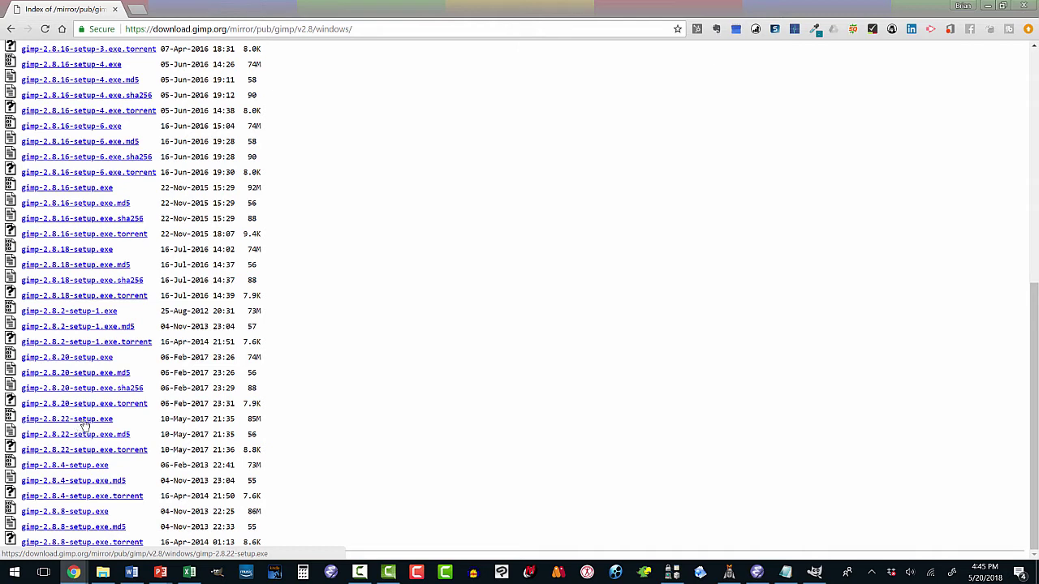
{"action": "left_click", "coordinate": [83, 422]}
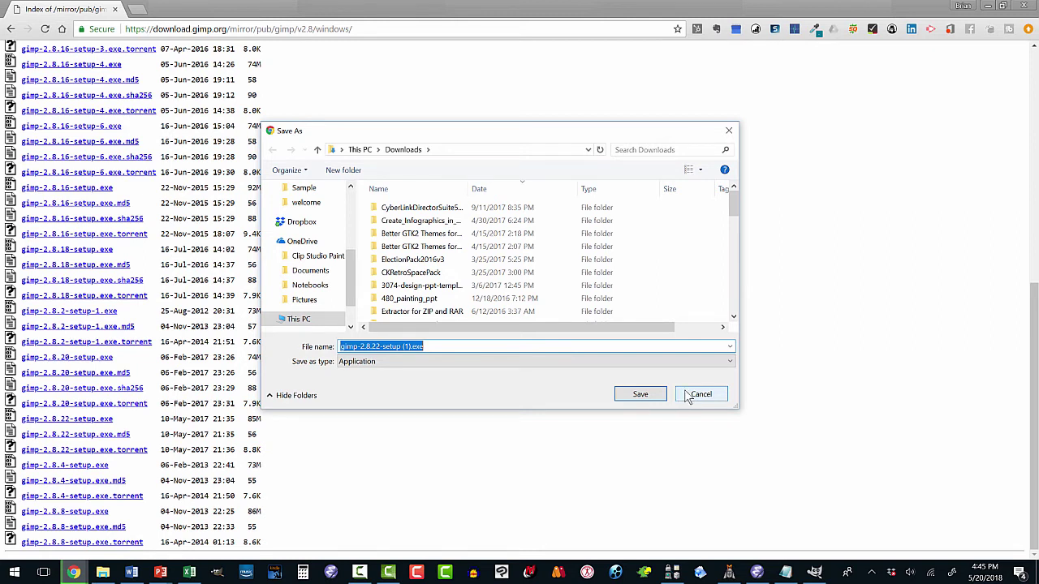
{"action": "left_click", "coordinate": [687, 396]}
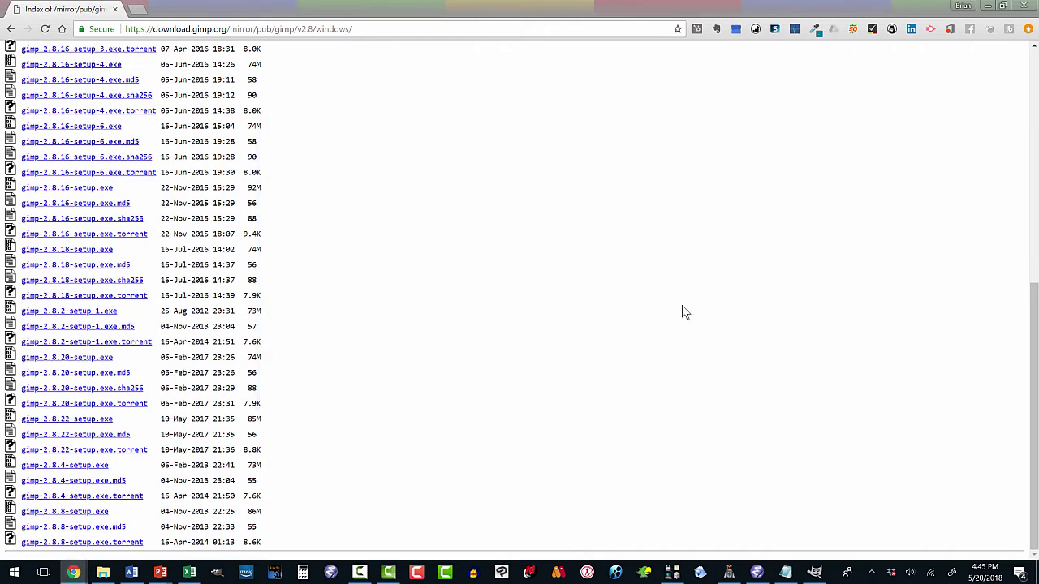
{"action": "left_click", "coordinate": [991, 7]}
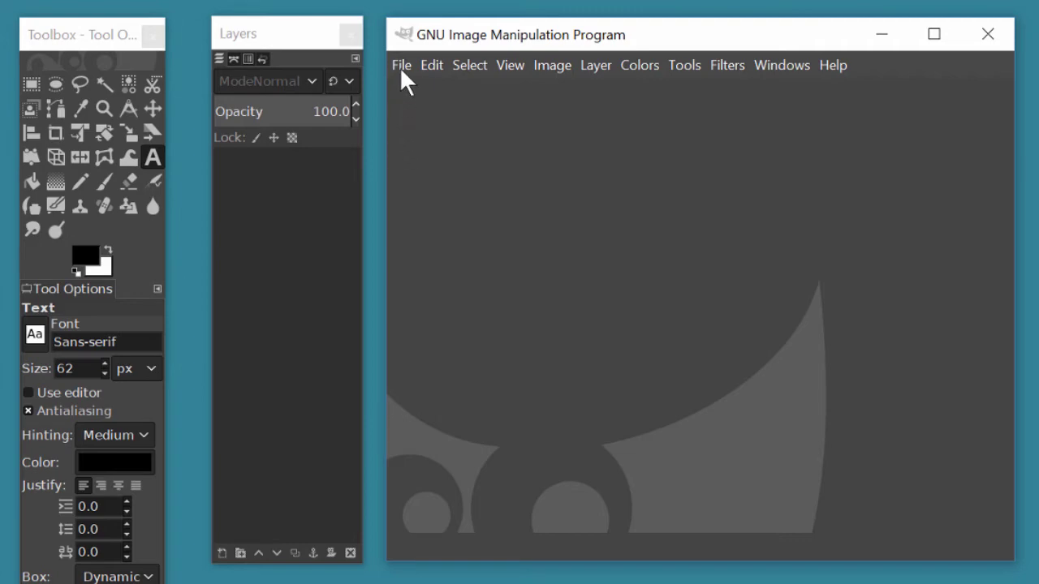
{"action": "left_click", "coordinate": [428, 66]}
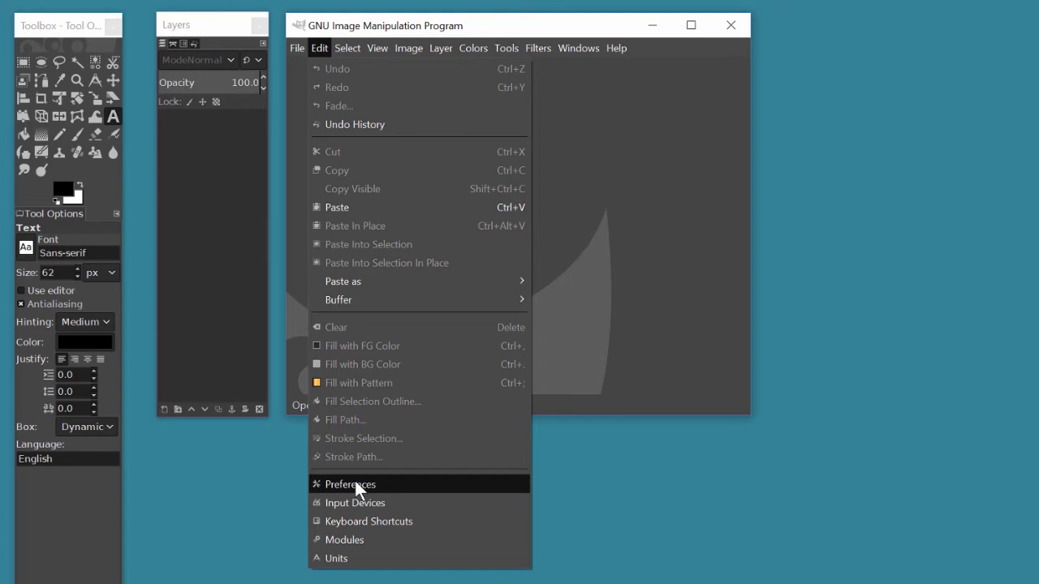
{"action": "left_click", "coordinate": [355, 483]}
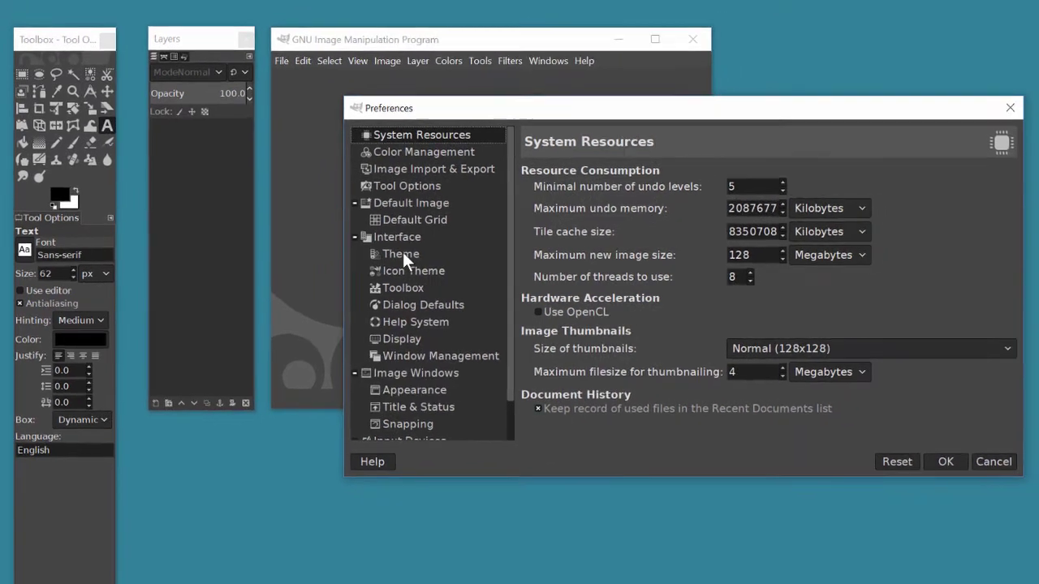
{"action": "left_click", "coordinate": [402, 254]}
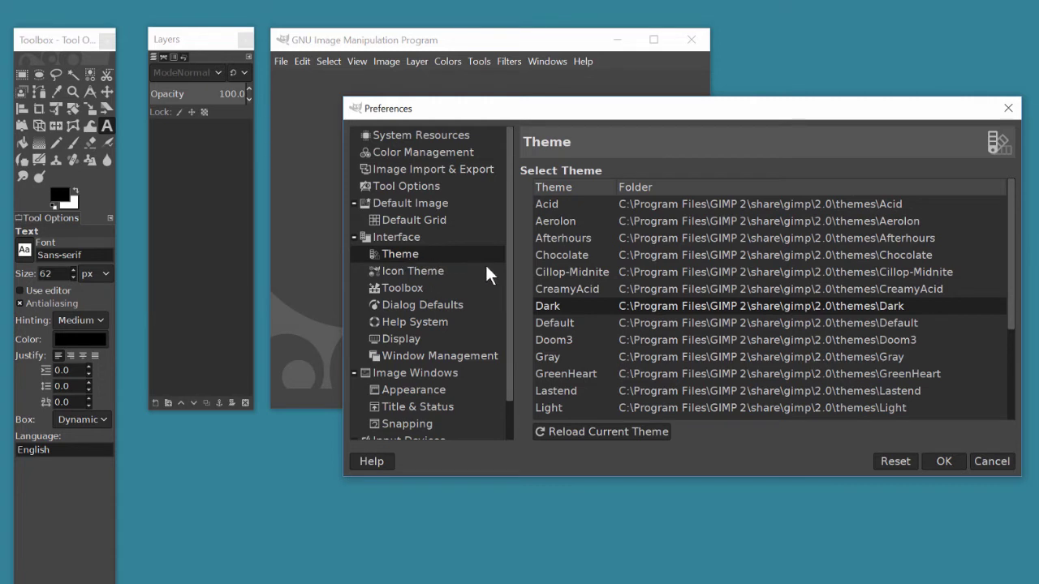
{"action": "left_click", "coordinate": [559, 323]}
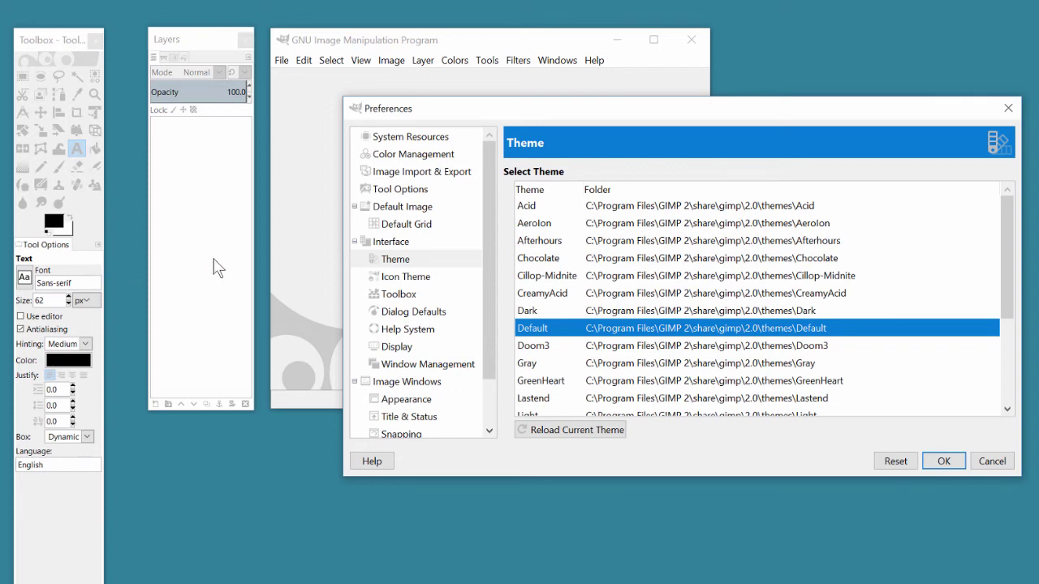
{"action": "left_click", "coordinate": [941, 462]}
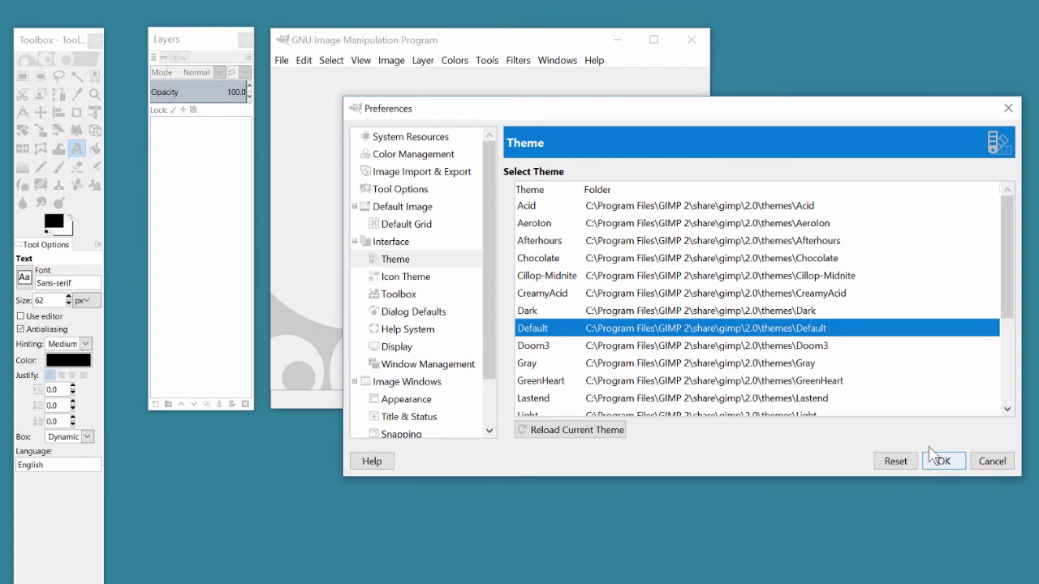
{"action": "left_click", "coordinate": [983, 465]}
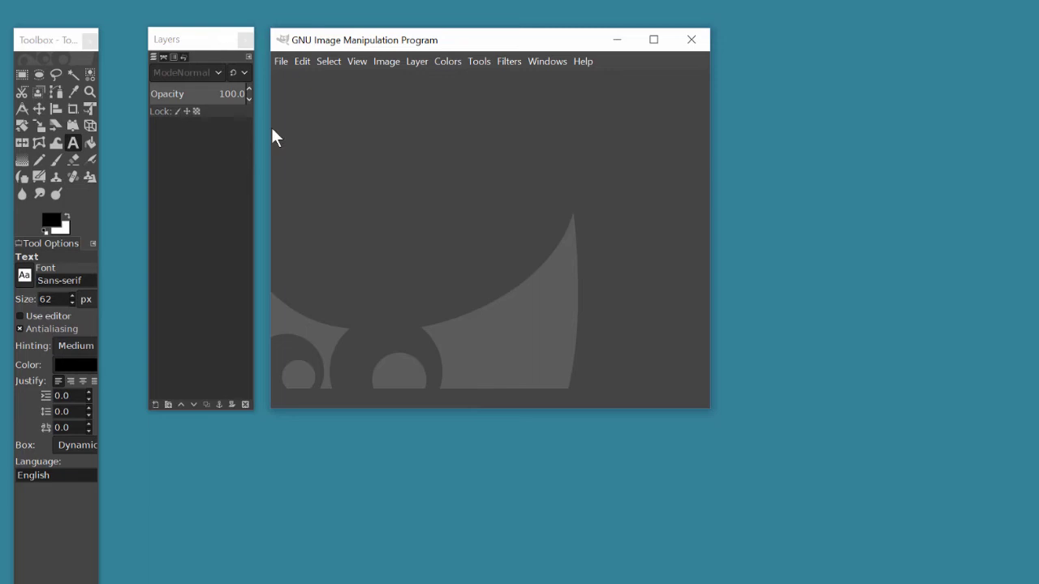
Step: Open GIMP's Preferences dialog from the Edit menu
{"action": "left_click", "coordinate": [302, 61]}
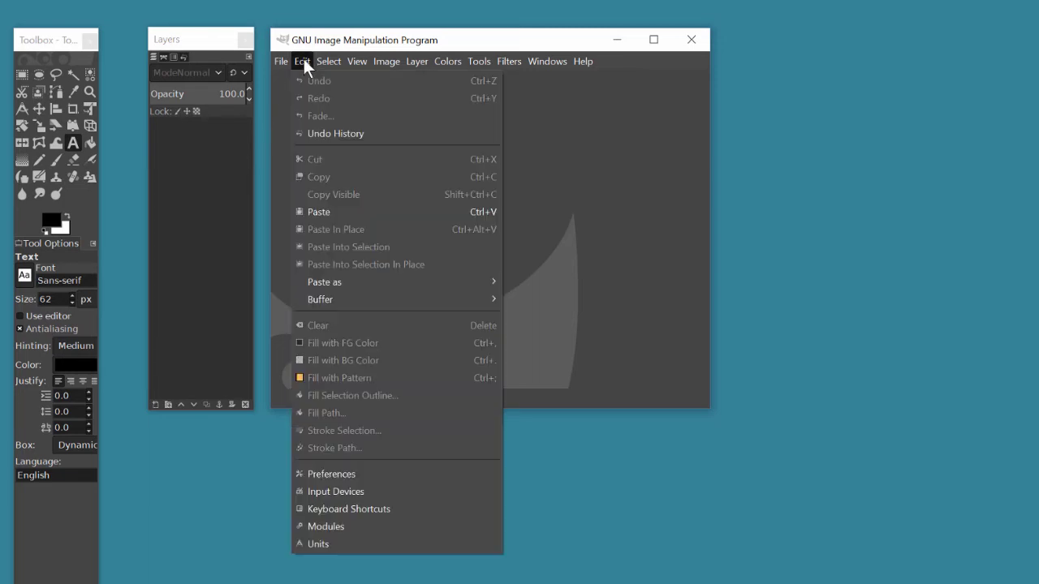
{"action": "left_click", "coordinate": [332, 471]}
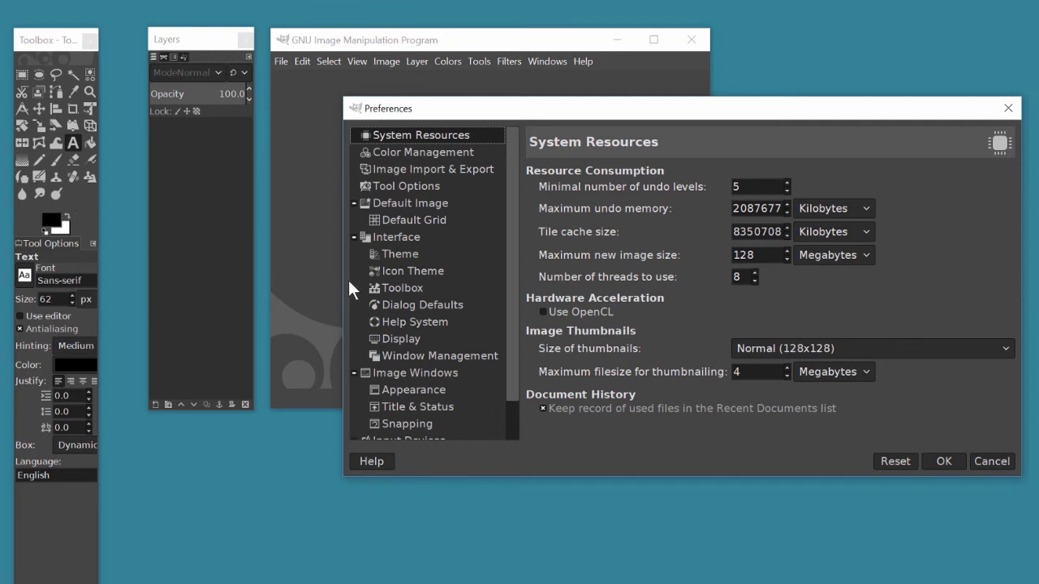
Step: Choose the Legacy icon set with a custom icon size, stepping through Medium and Large to Huge
{"action": "left_click", "coordinate": [387, 271]}
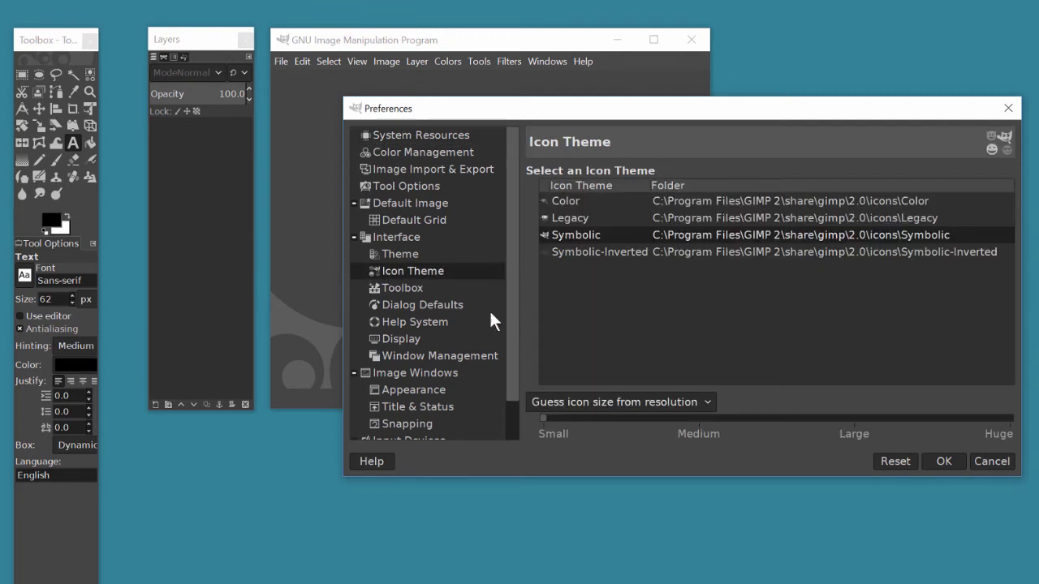
{"action": "left_click", "coordinate": [581, 218]}
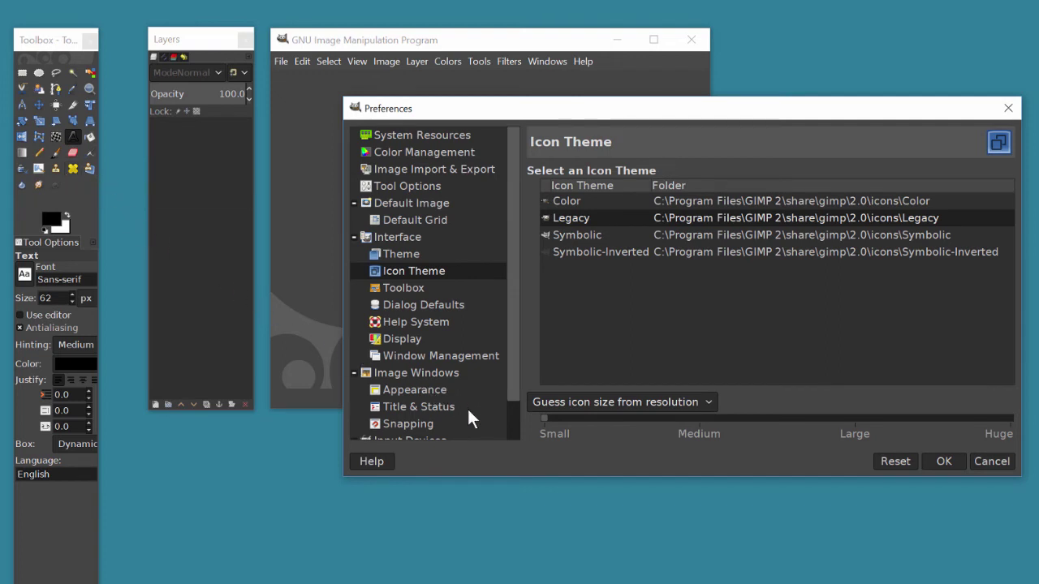
{"action": "left_click", "coordinate": [704, 401]}
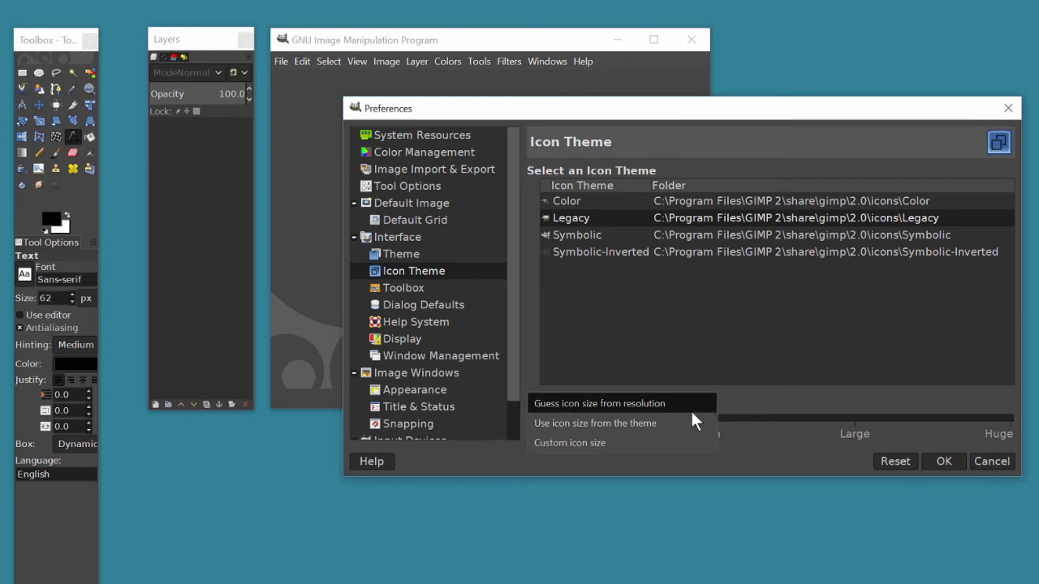
{"action": "left_click", "coordinate": [677, 440]}
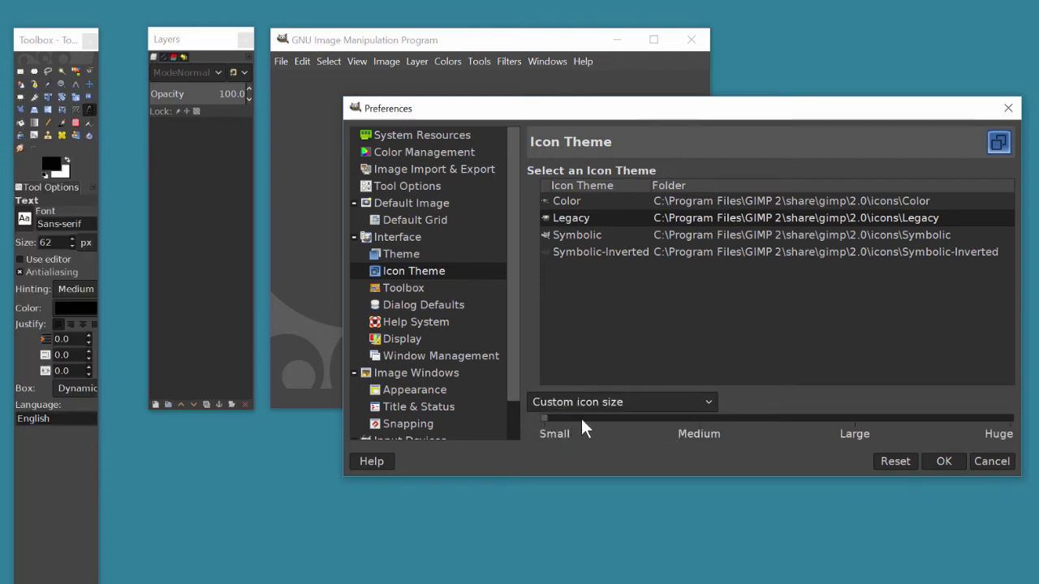
{"action": "left_click", "coordinate": [698, 417]}
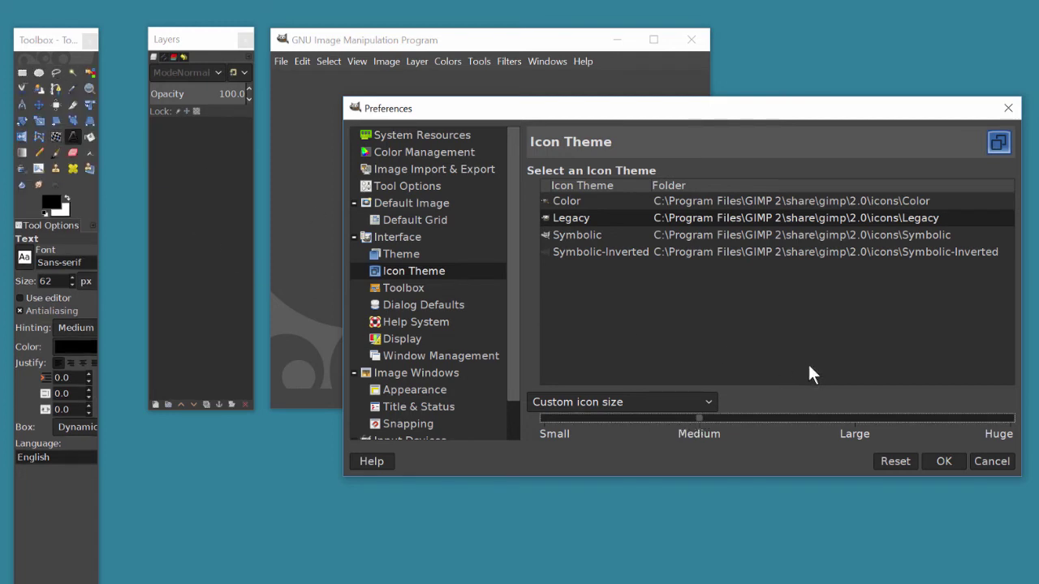
{"action": "left_click", "coordinate": [855, 418]}
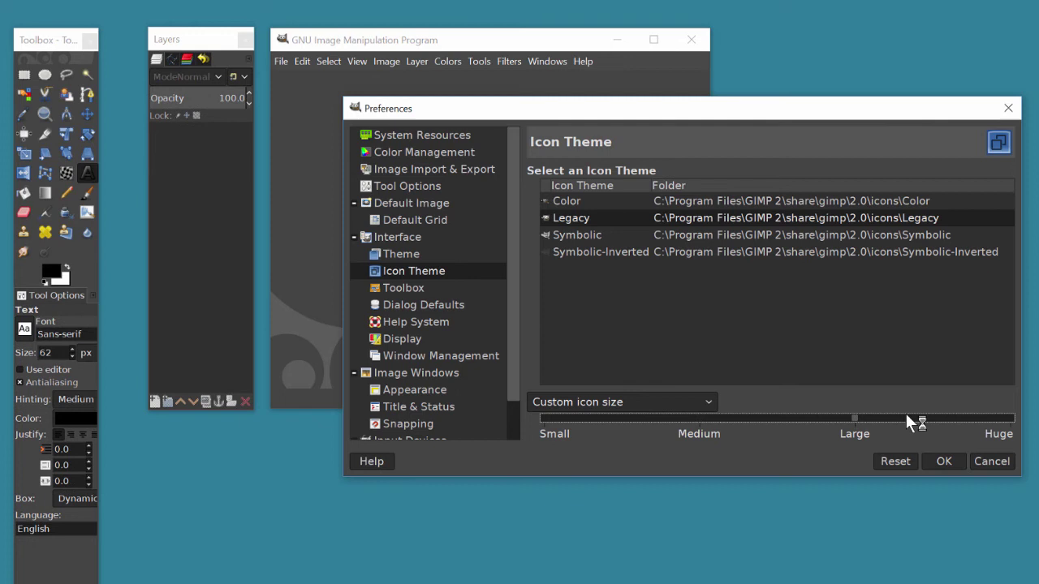
{"action": "left_click", "coordinate": [1007, 418]}
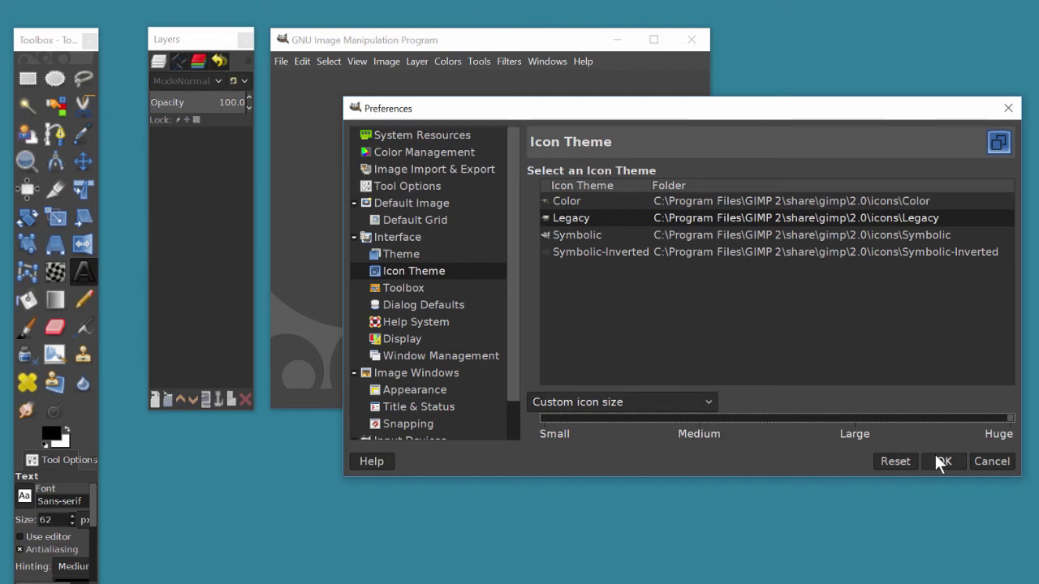
Step: Close Preferences, reopen it, and pick the light Default theme
{"action": "left_click", "coordinate": [982, 460]}
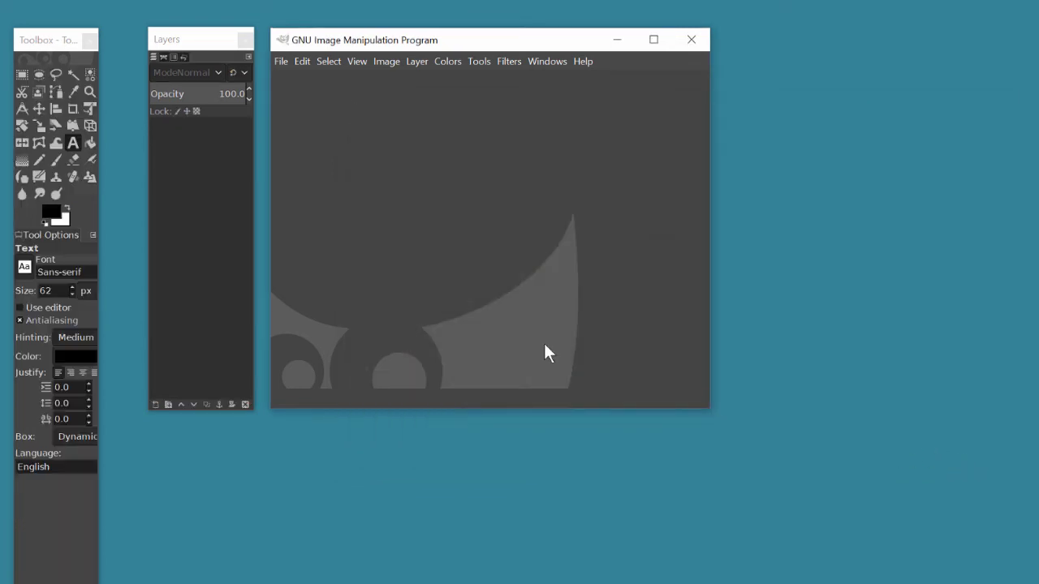
{"action": "left_click", "coordinate": [303, 62]}
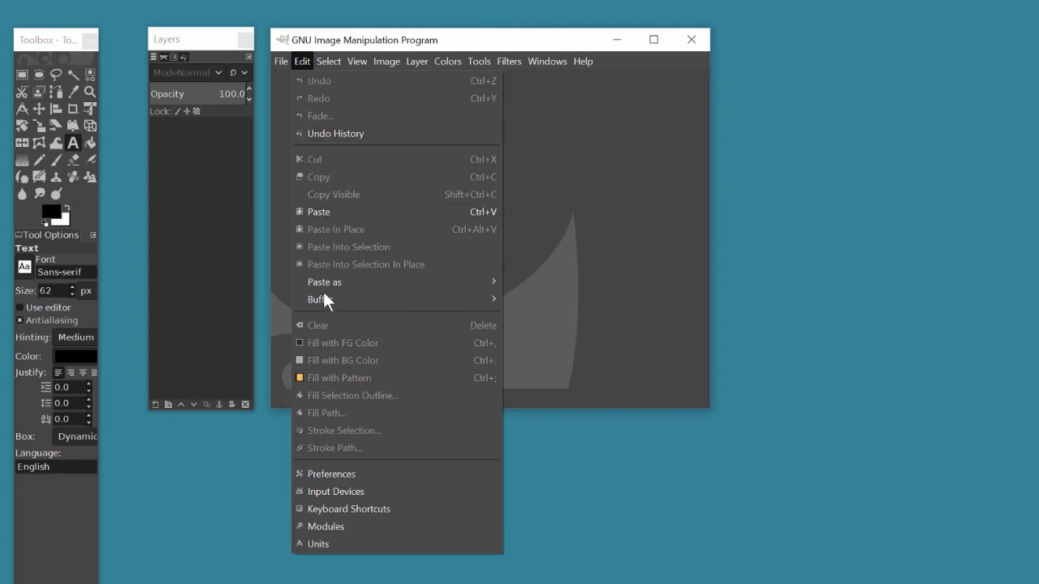
{"action": "left_click", "coordinate": [344, 472]}
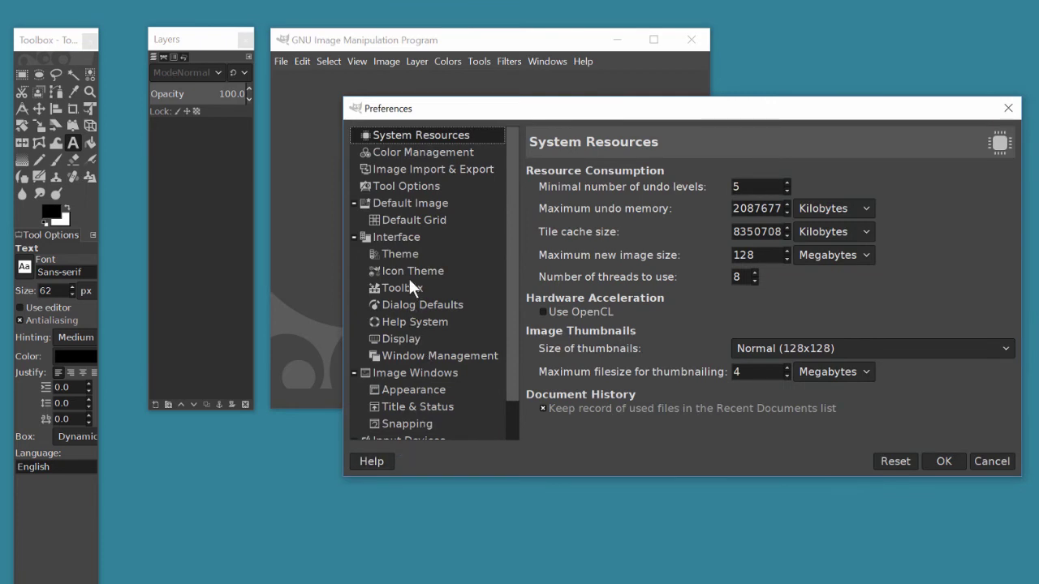
{"action": "left_click", "coordinate": [403, 254]}
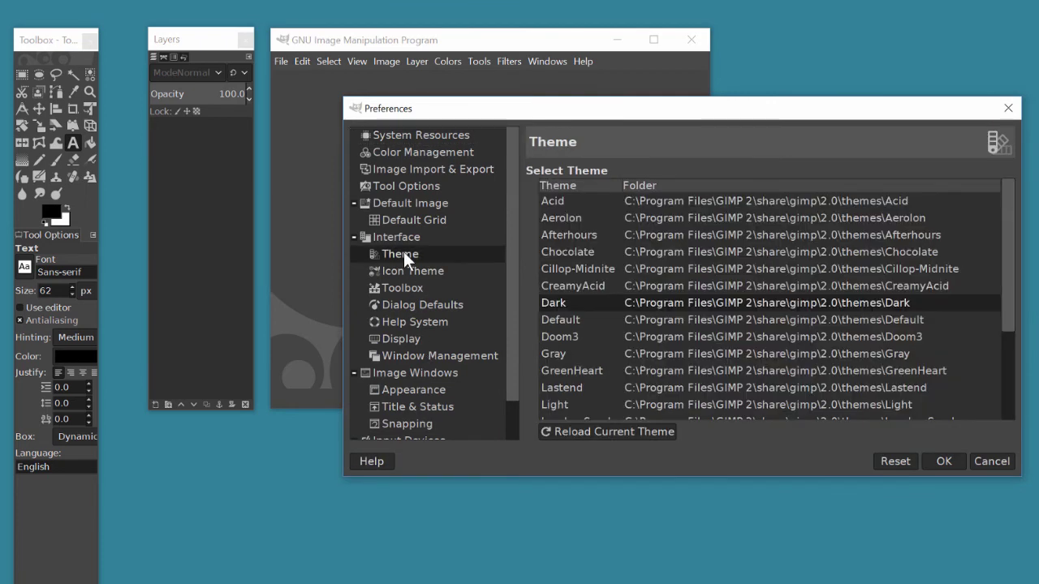
{"action": "left_click", "coordinate": [566, 320]}
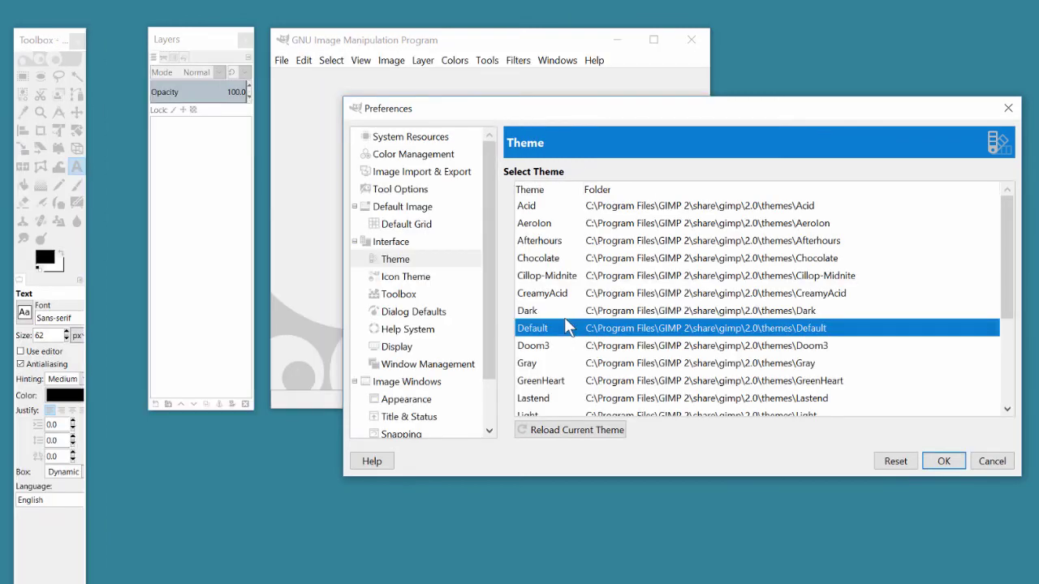
Step: Switch the icons to the Legacy set at a custom Large size
{"action": "left_click", "coordinate": [410, 277]}
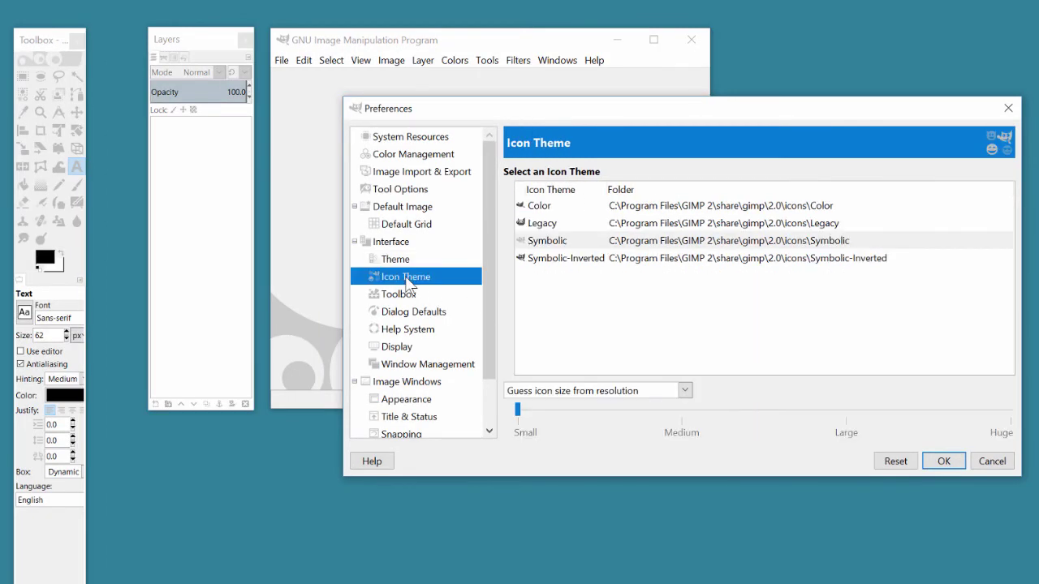
{"action": "left_click", "coordinate": [552, 225]}
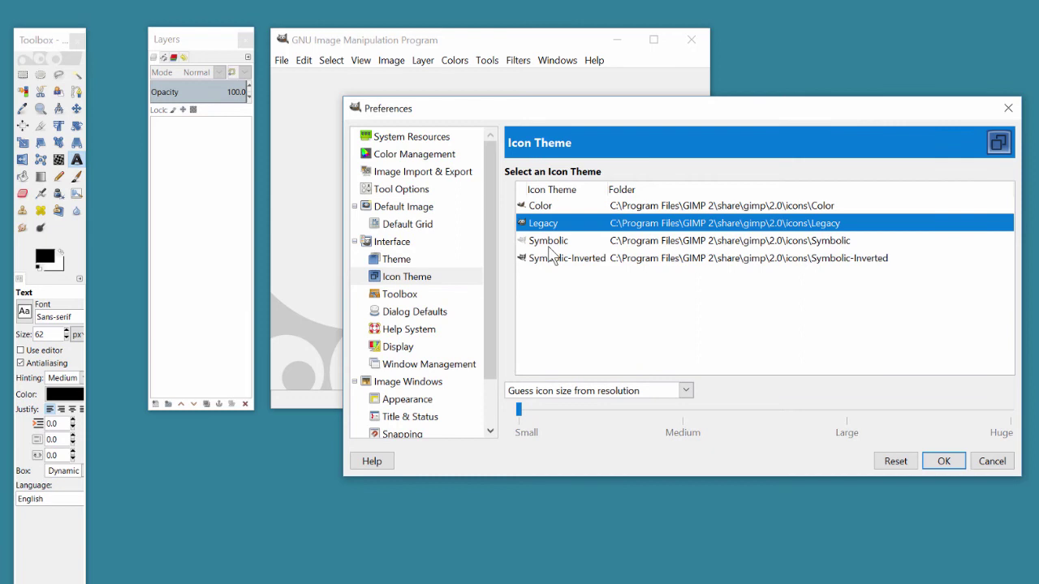
{"action": "left_click", "coordinate": [686, 391]}
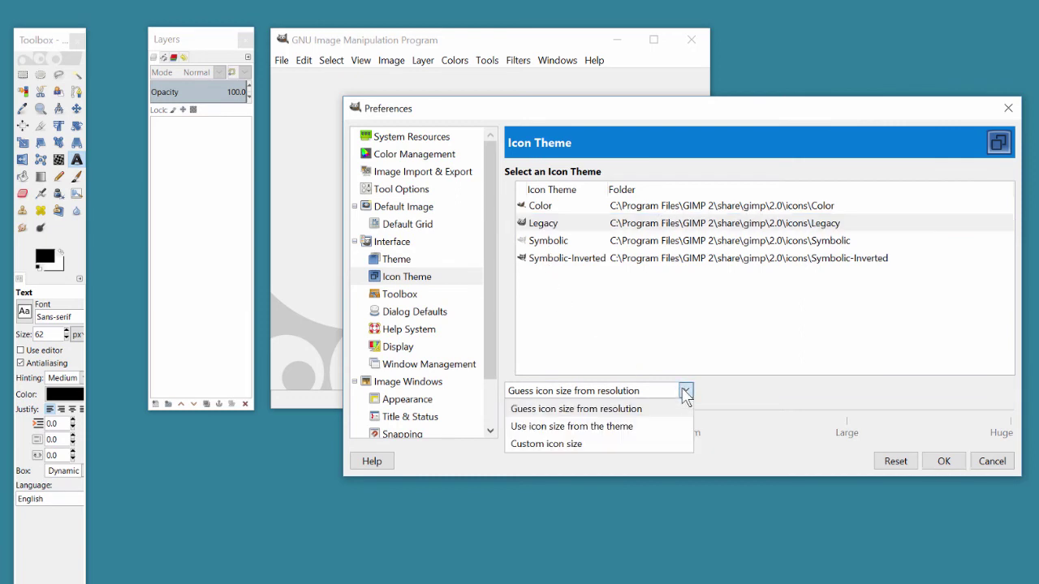
{"action": "left_click", "coordinate": [645, 445]}
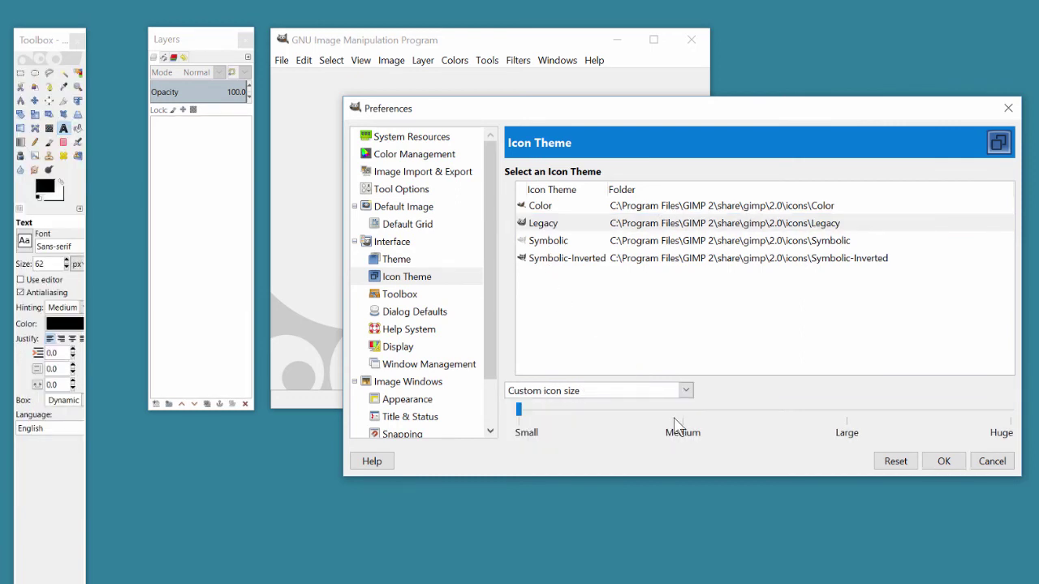
{"action": "left_click", "coordinate": [683, 412]}
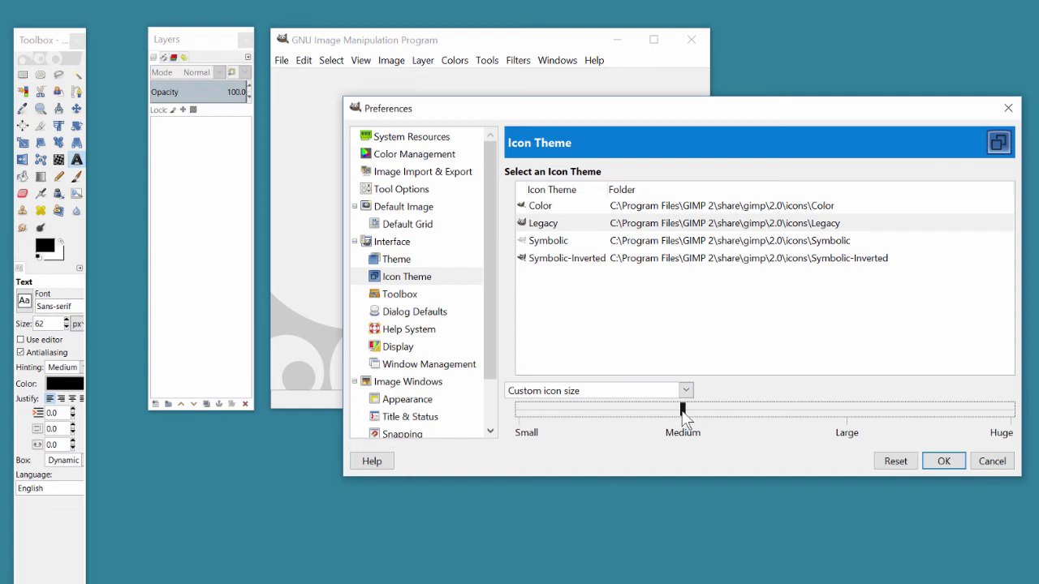
{"action": "left_click", "coordinate": [846, 414]}
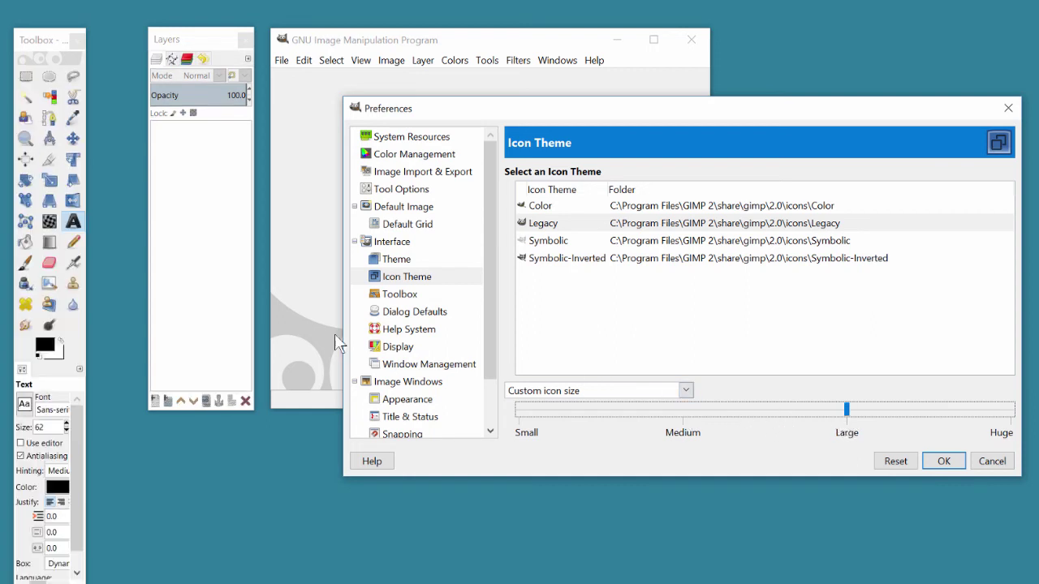
Step: Widen the toolbox so its Large Legacy icons fill more columns, then refocus Preferences
{"action": "left_click_drag", "start_coordinate": [88, 294], "coordinate": [134, 303]}
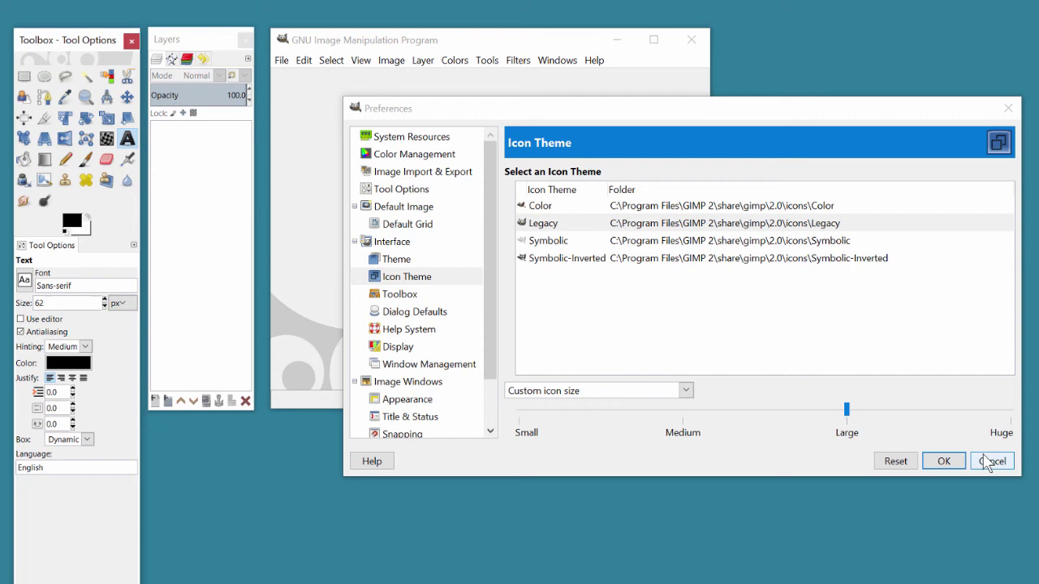
{"action": "left_click", "coordinate": [986, 463]}
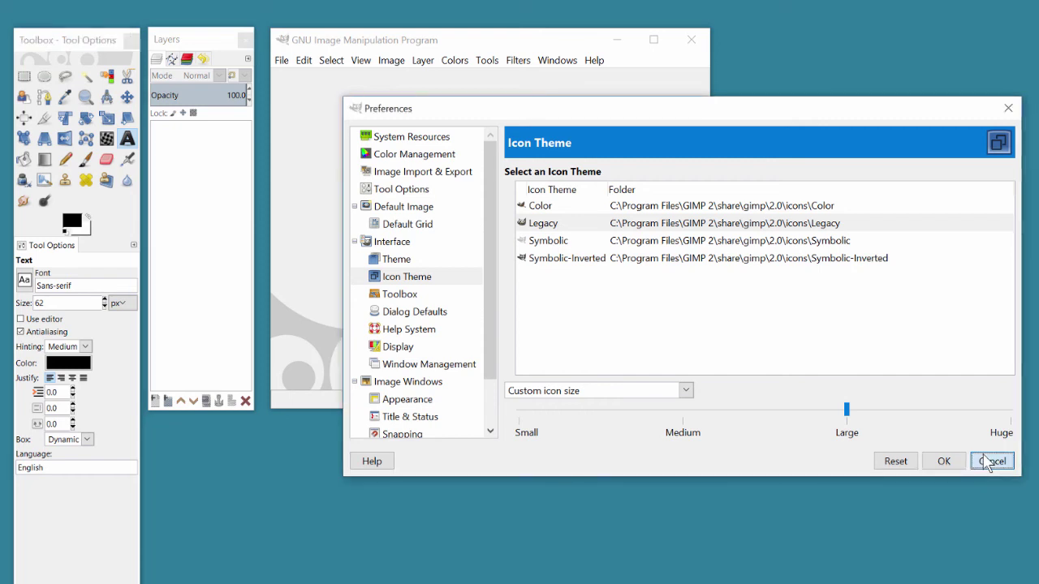
Step: Discard the pending changes, reopen Preferences, and select the light Default theme
{"action": "left_click", "coordinate": [987, 463]}
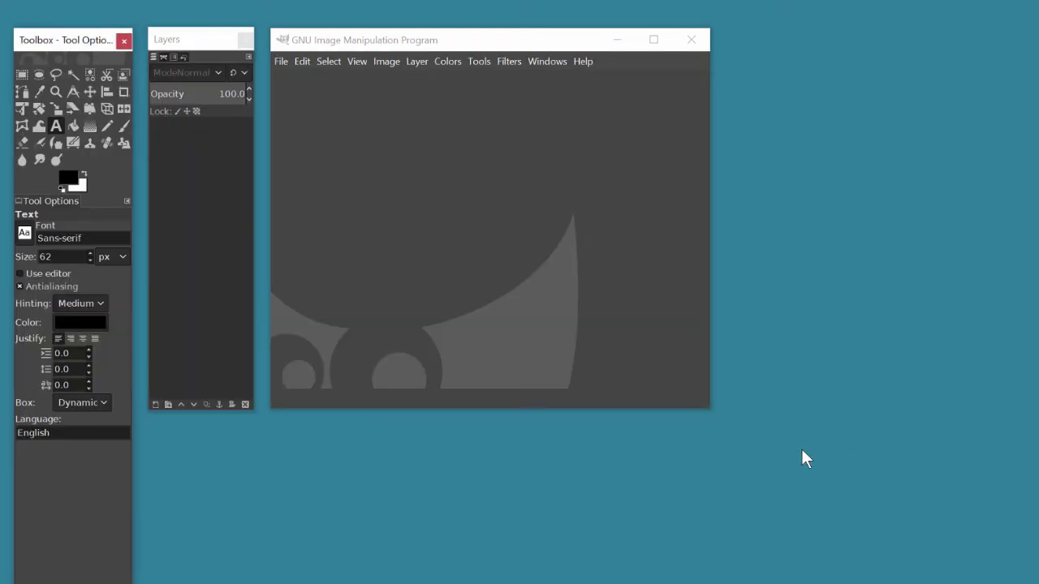
{"action": "left_click", "coordinate": [298, 64]}
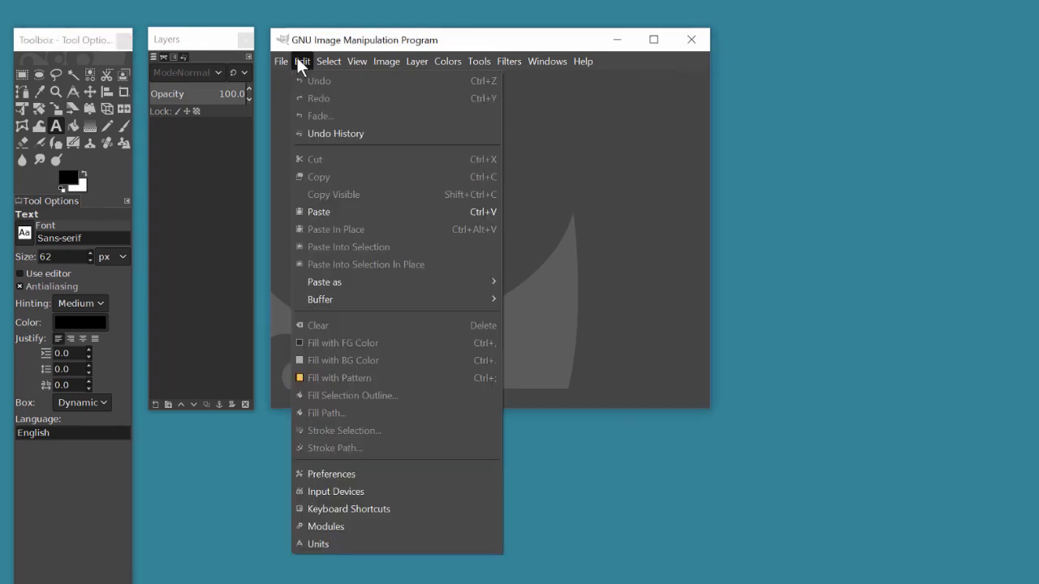
{"action": "left_click", "coordinate": [324, 464]}
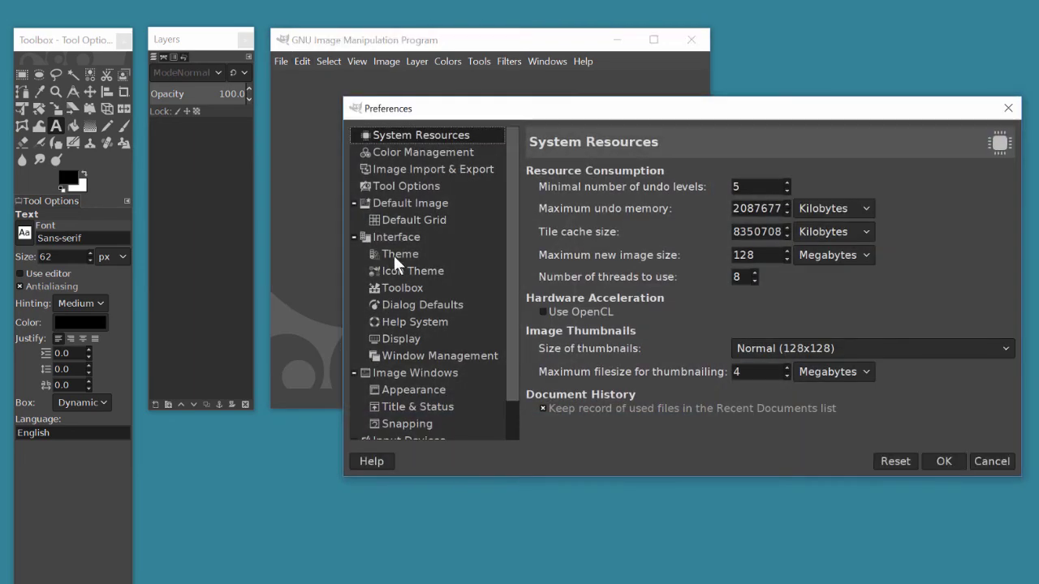
{"action": "left_click", "coordinate": [395, 255]}
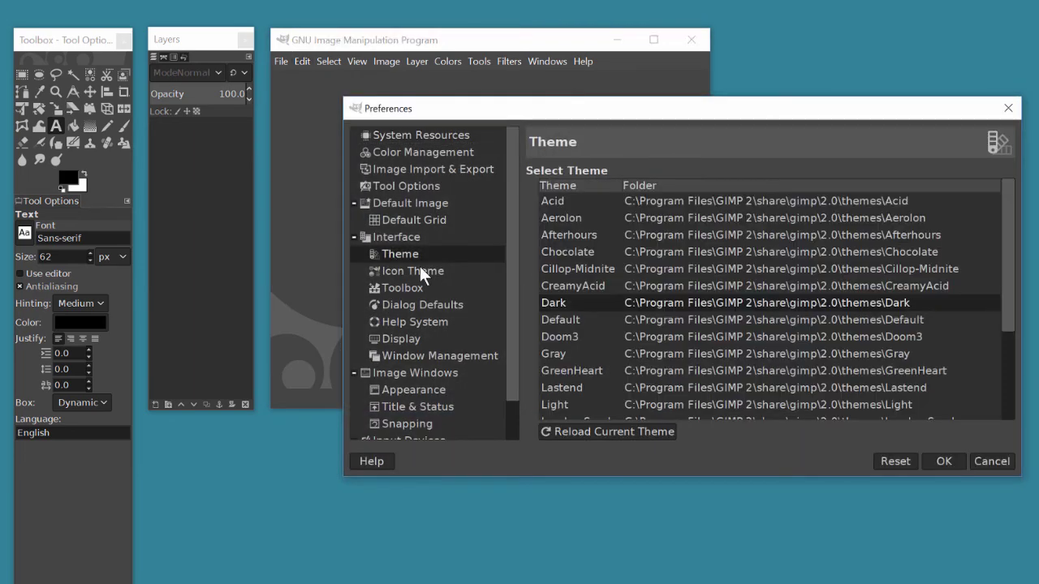
{"action": "left_click", "coordinate": [564, 319]}
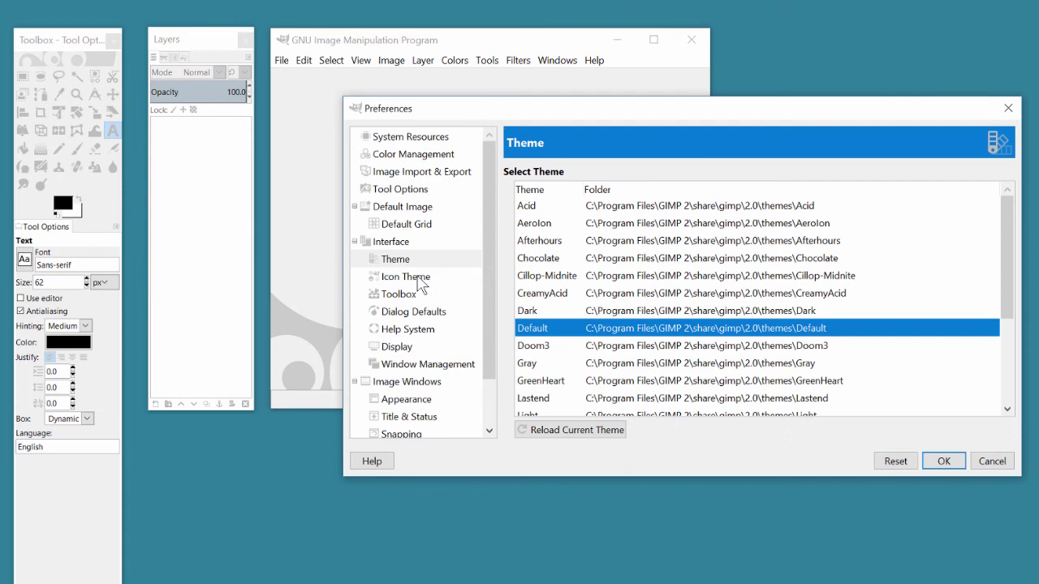
Step: Apply the Legacy icon set at a custom Large size and confirm with OK
{"action": "left_click", "coordinate": [414, 278]}
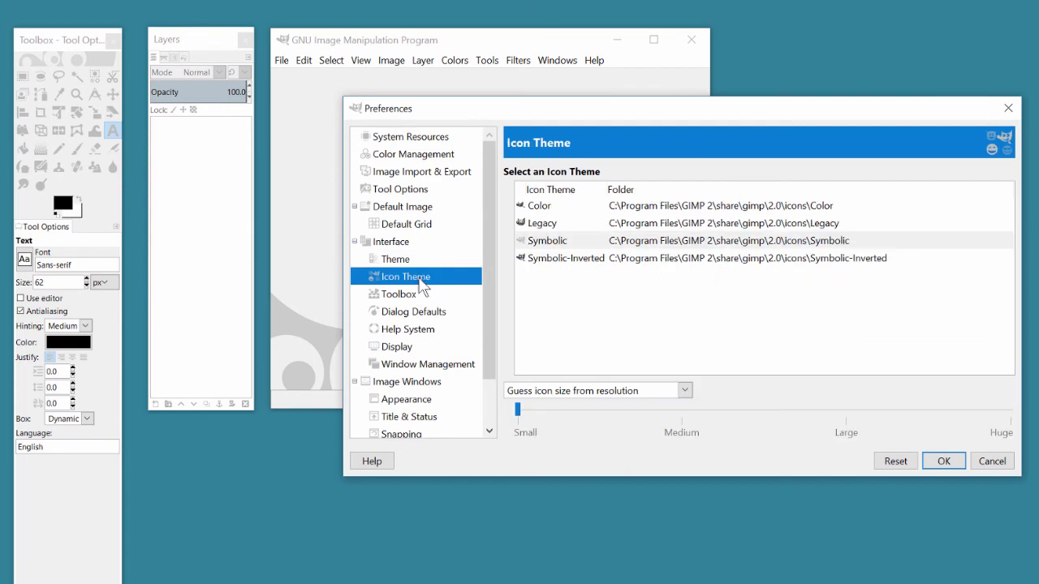
{"action": "left_click", "coordinate": [560, 225]}
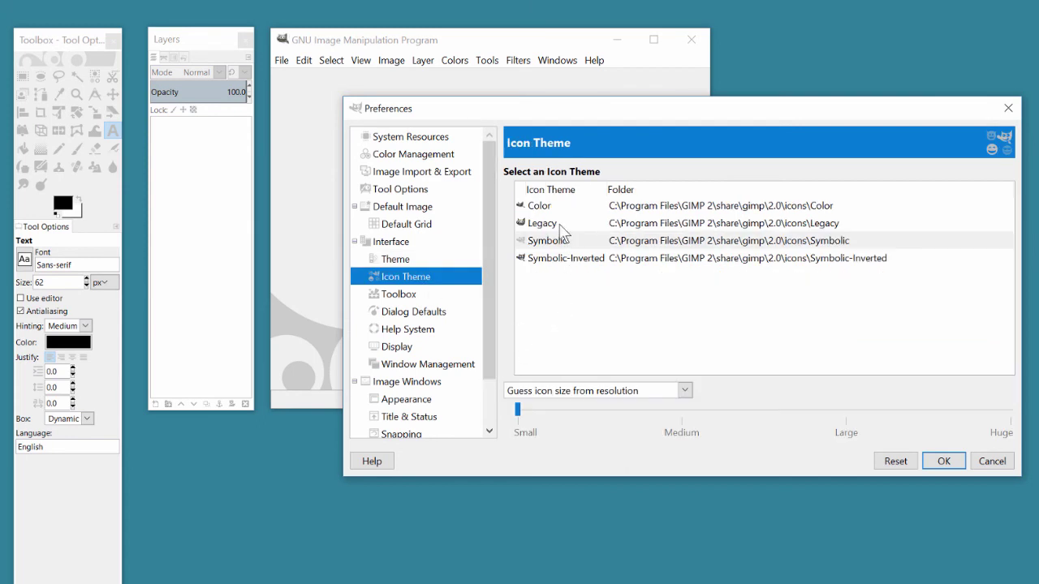
{"action": "left_click", "coordinate": [686, 391]}
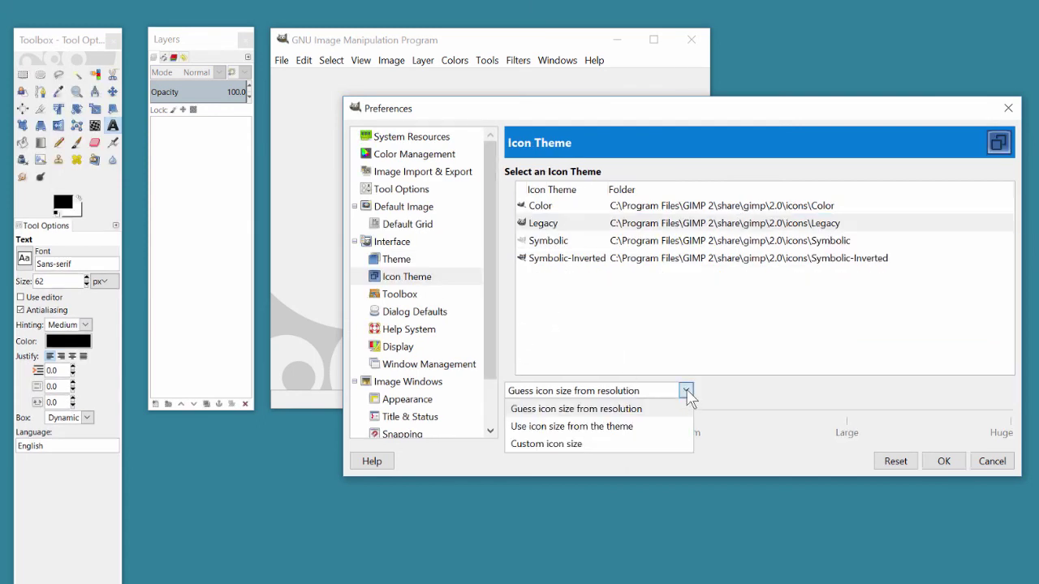
{"action": "left_click", "coordinate": [664, 444]}
{"action": "left_click", "coordinate": [848, 418]}
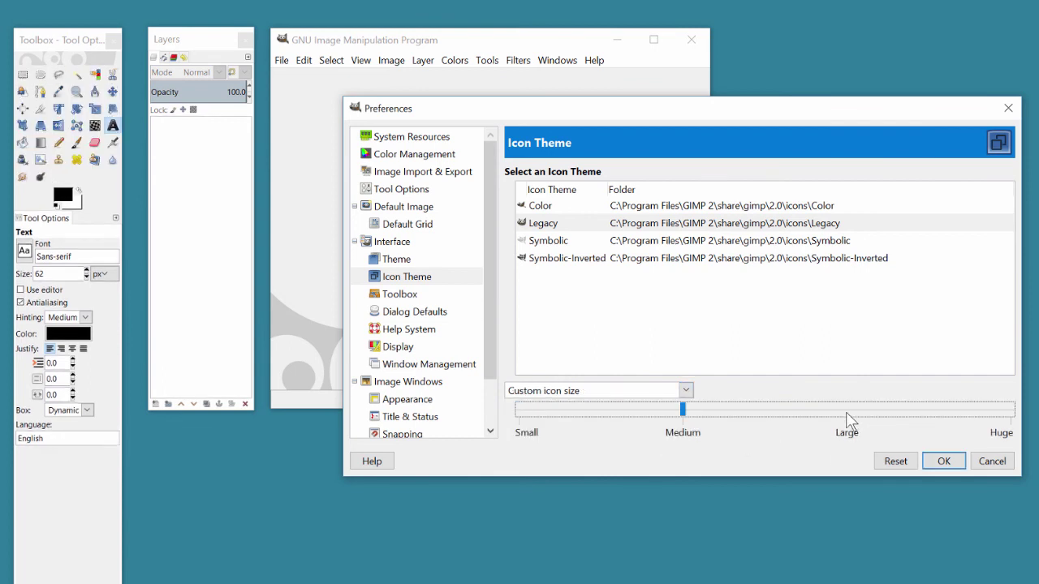
{"action": "left_click", "coordinate": [935, 462]}
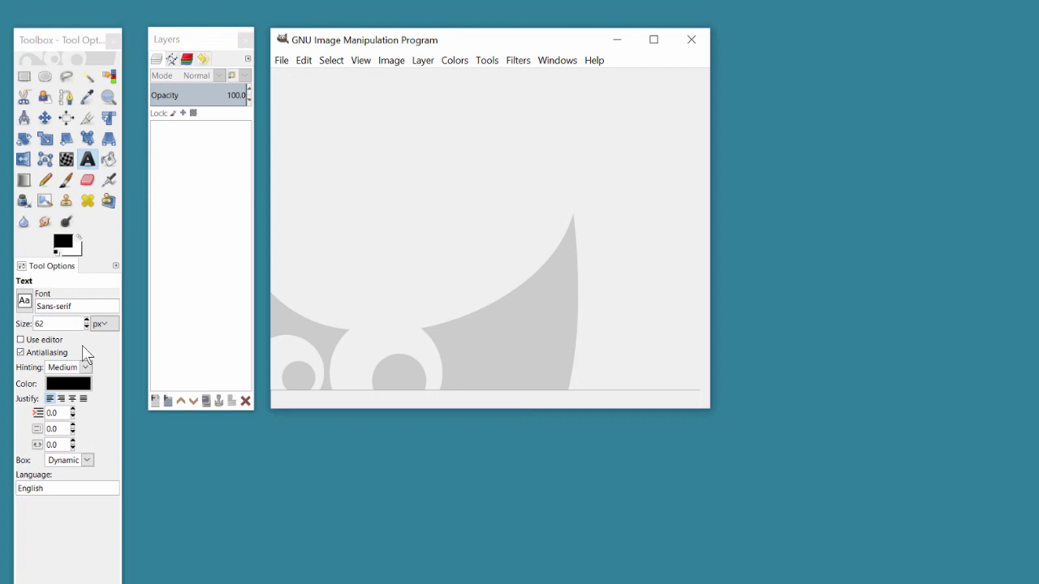
{"action": "left_click", "coordinate": [280, 61]}
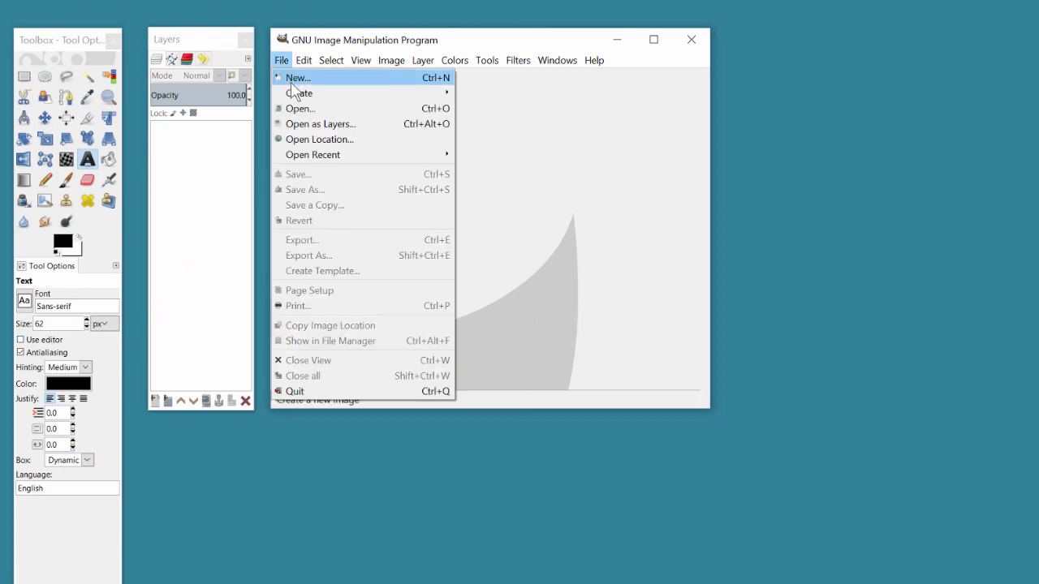
{"action": "mouse_move", "coordinate": [302, 96]}
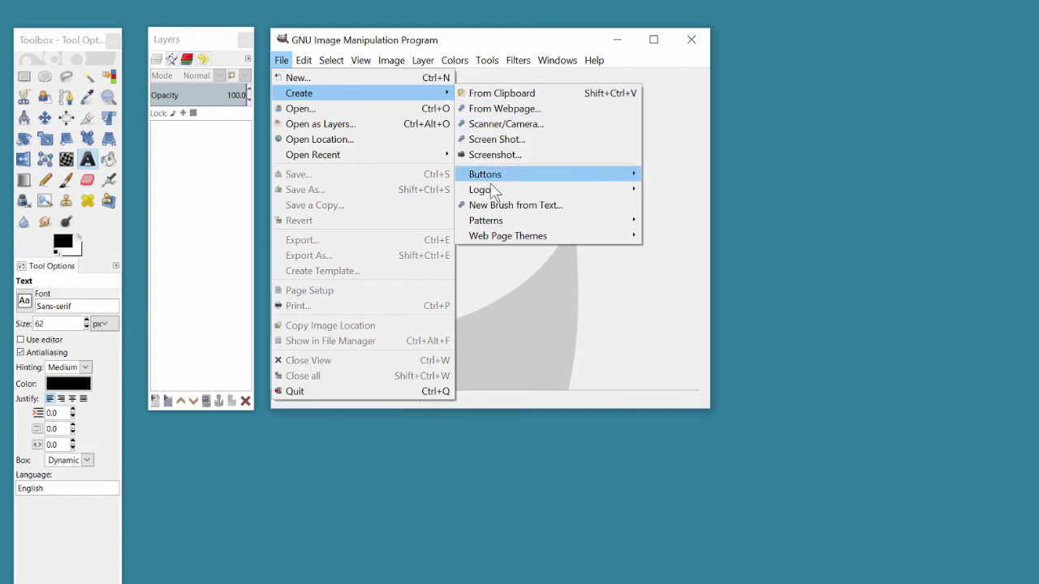
{"action": "mouse_move", "coordinate": [495, 192]}
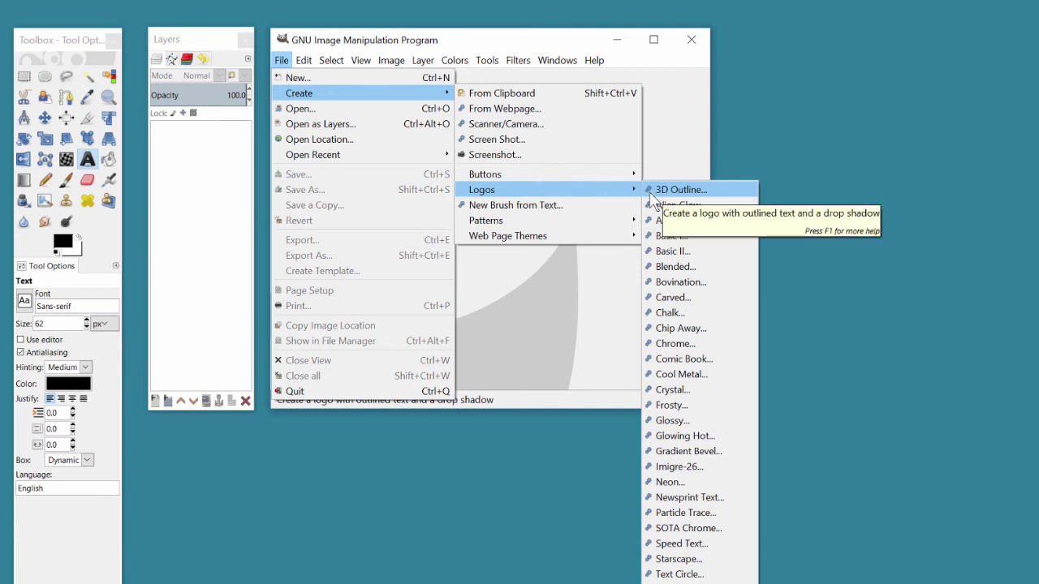
{"action": "left_click", "coordinate": [548, 63]}
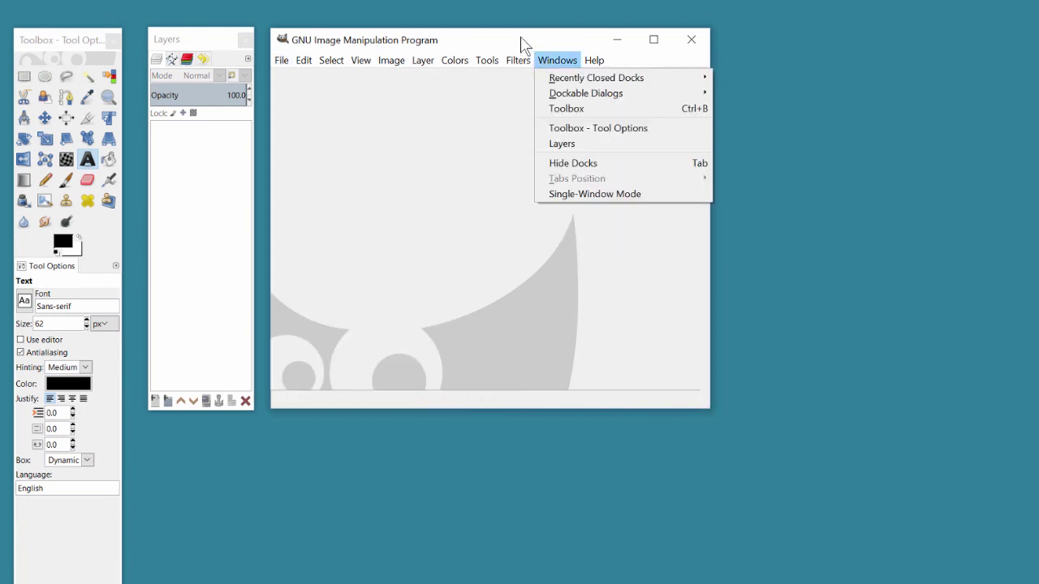
{"action": "left_click", "coordinate": [522, 45]}
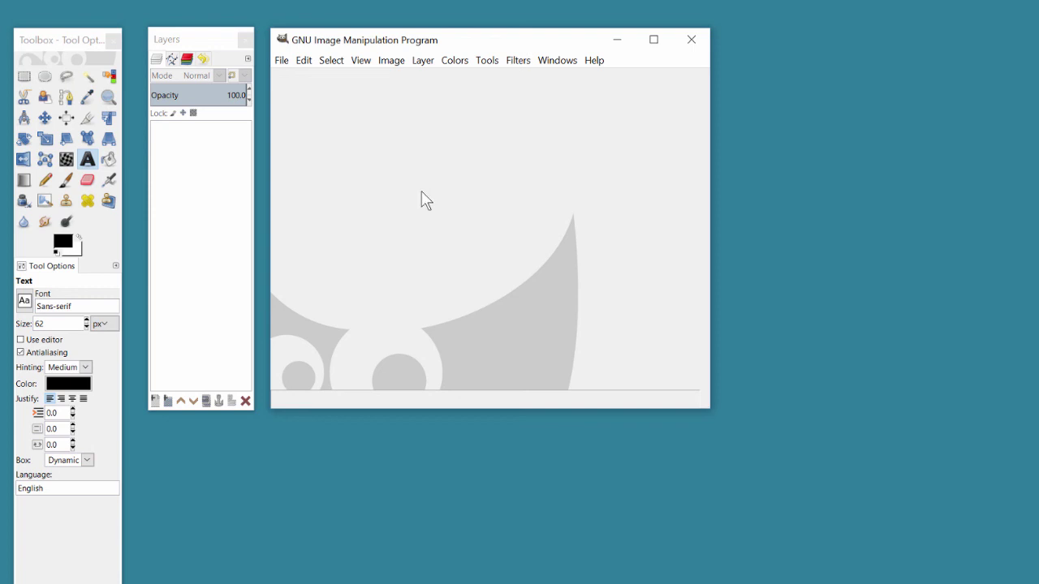